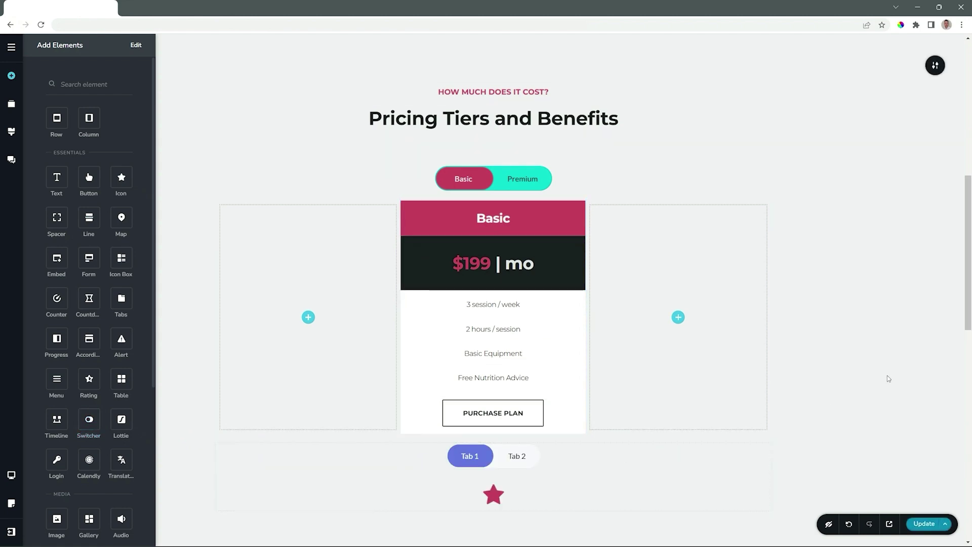
Step: Below the star in Tab 1, add two columns, with text in the first and a nested column pair holding a button in the second
drag(970, 243, 970, 275)
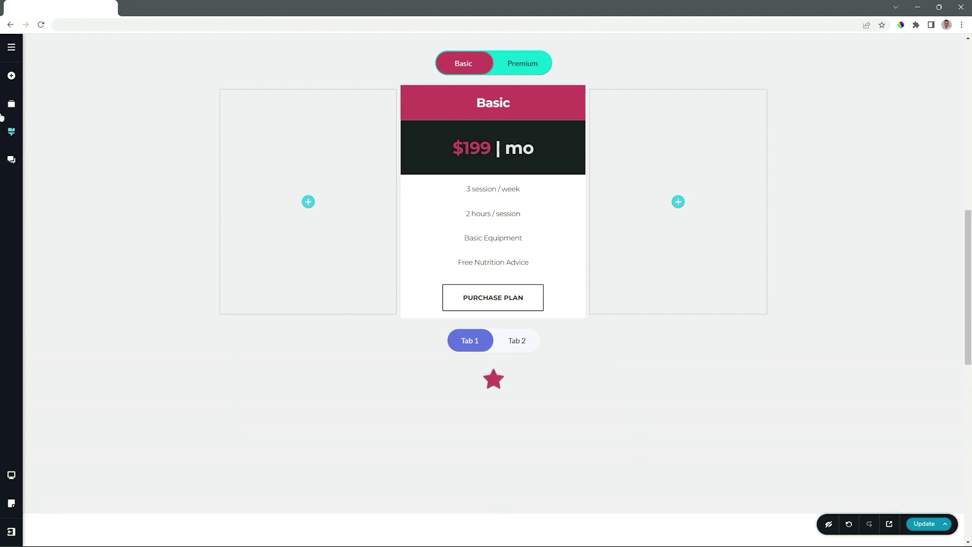
click(11, 75)
drag(90, 118, 508, 407)
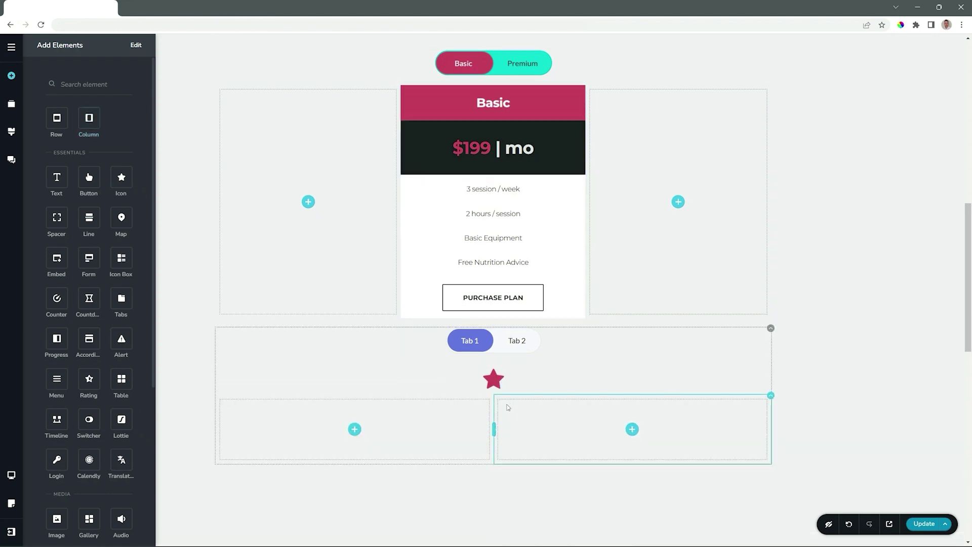
drag(57, 179, 356, 450)
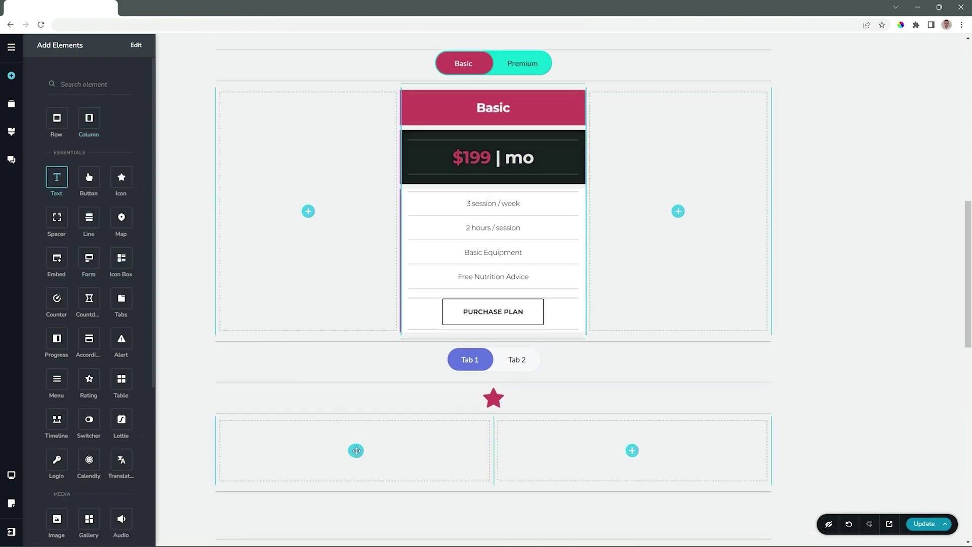
drag(89, 117, 632, 453)
drag(89, 177, 581, 455)
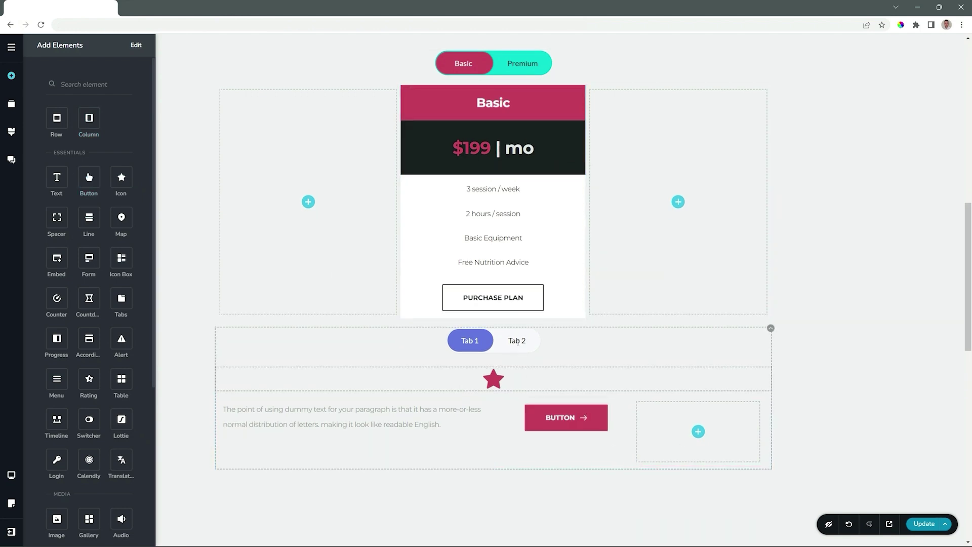
Step: In the Tab 2 content, add a progress bar below the button and a two-column layout with a line in its first column
click(518, 342)
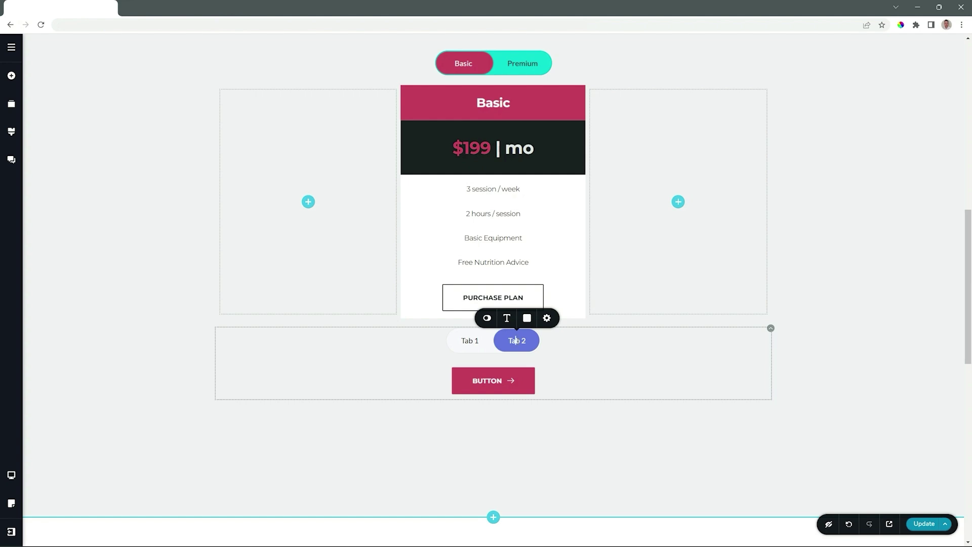
click(10, 77)
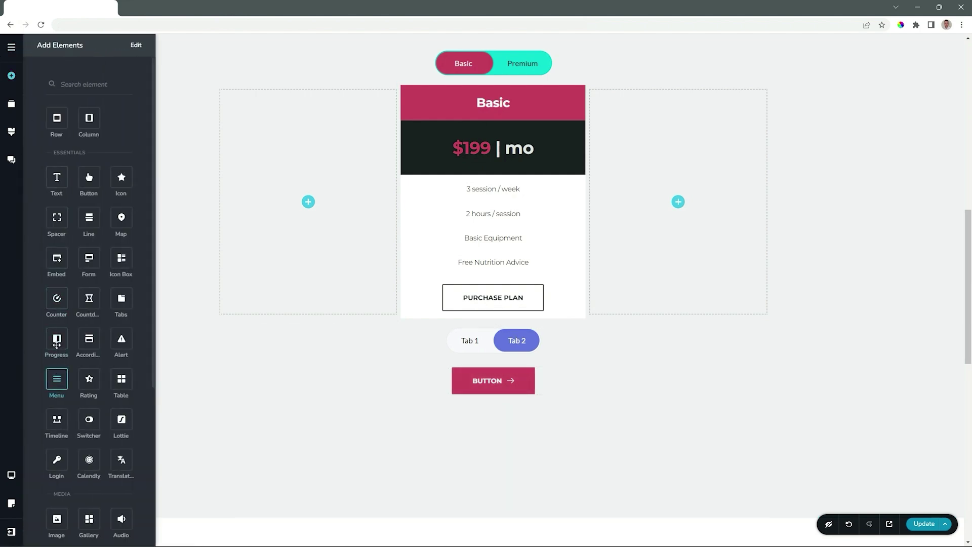
drag(57, 339, 456, 410)
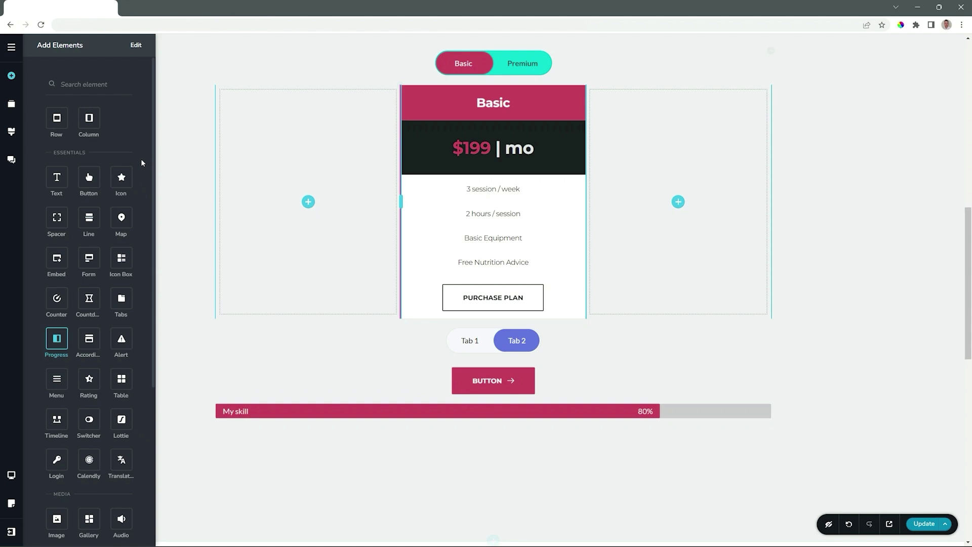
drag(96, 122, 376, 438)
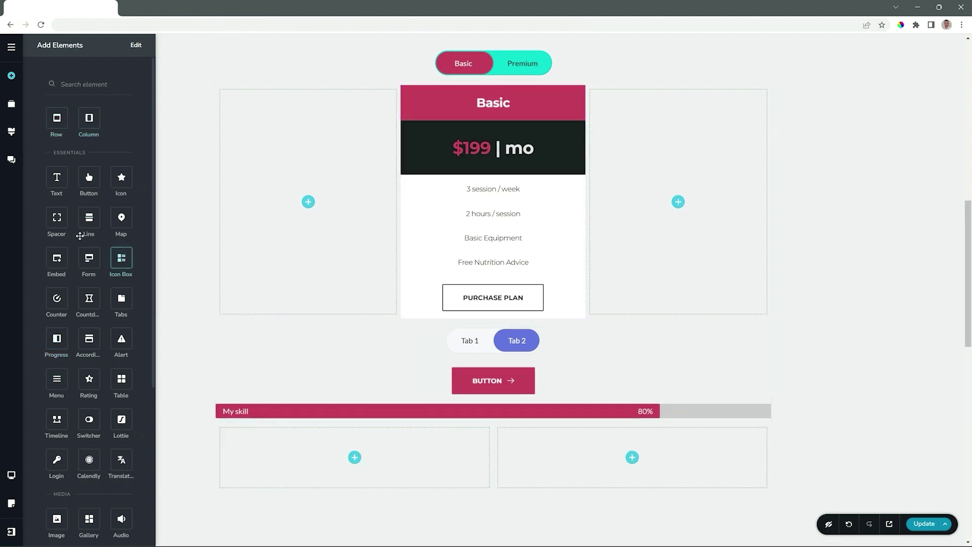
drag(88, 218, 498, 429)
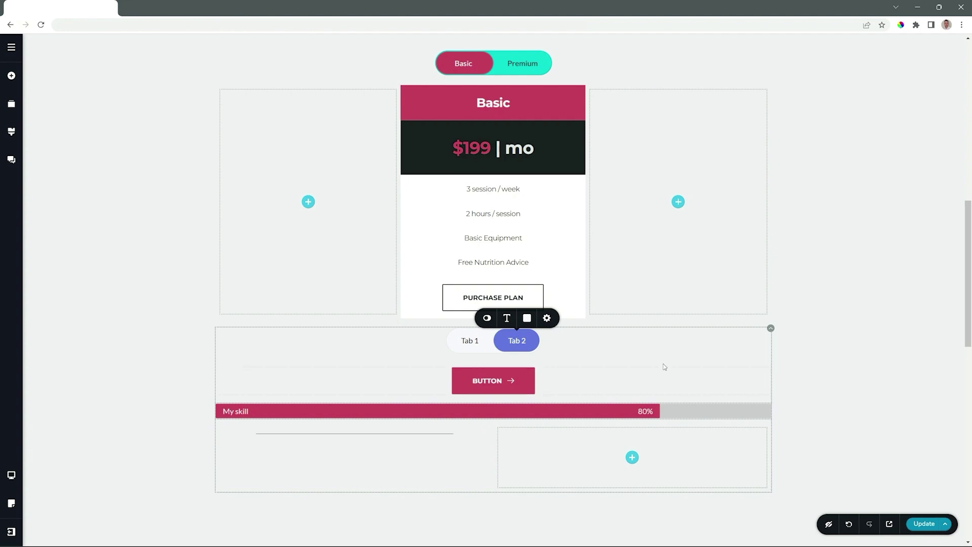
Step: Rename the switcher labels Option No 1 and Option No 2, and set the switcher's width to 319 px
scroll(664, 367, down, 3)
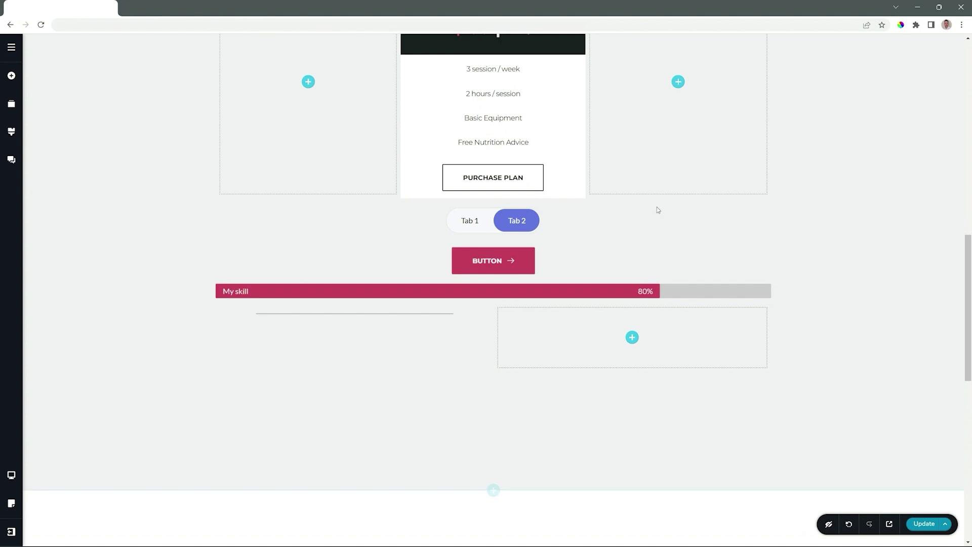
click(468, 221)
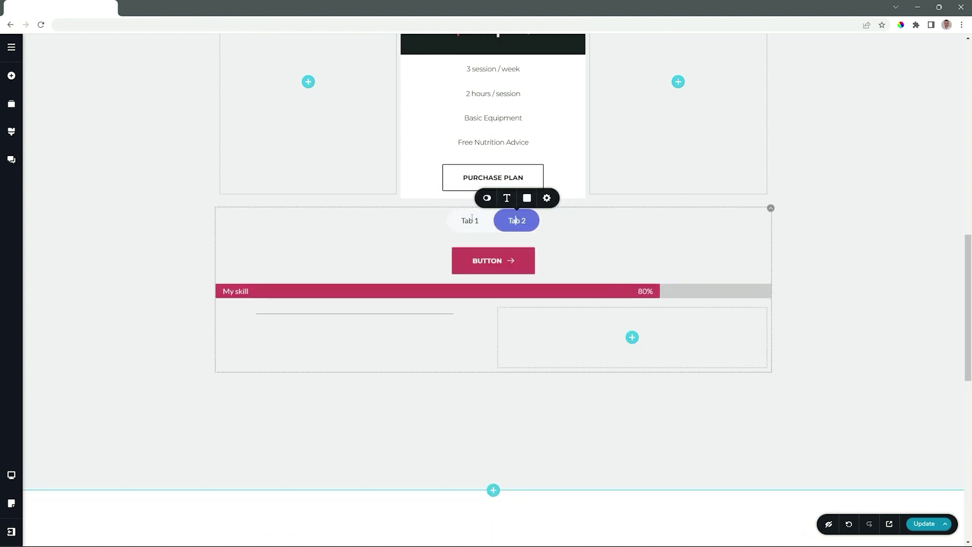
click(470, 220)
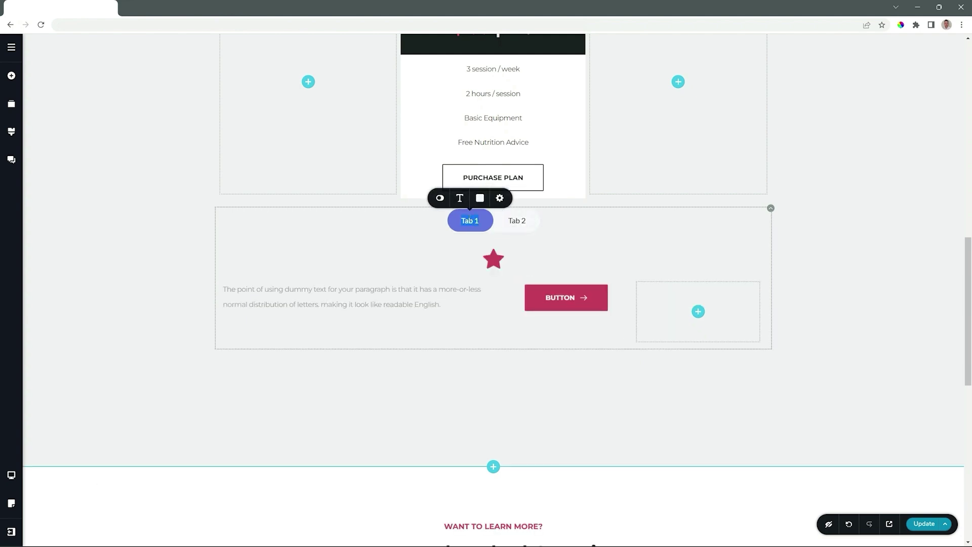
text(Option No 1)
click(516, 220)
text(Opt)
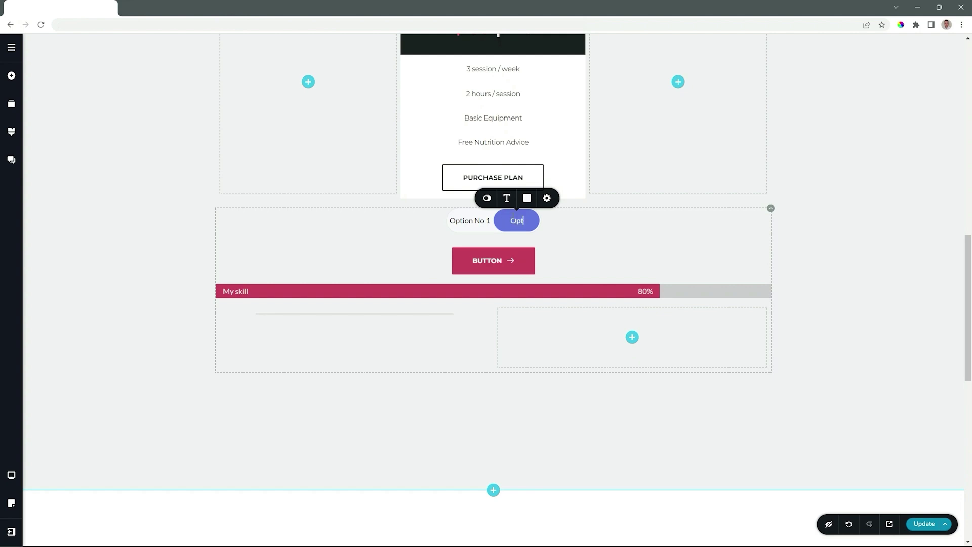
text(ion No 2)
click(547, 198)
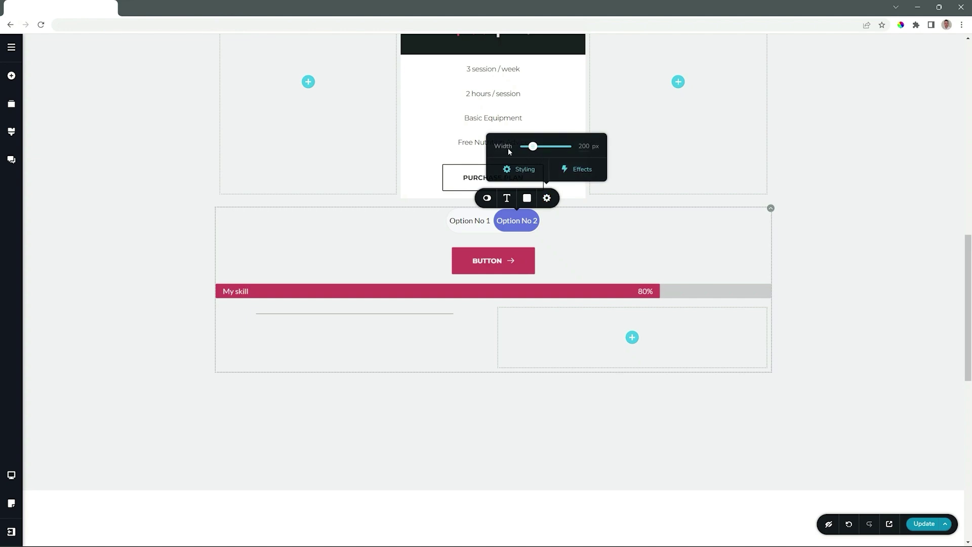
drag(534, 150, 538, 147)
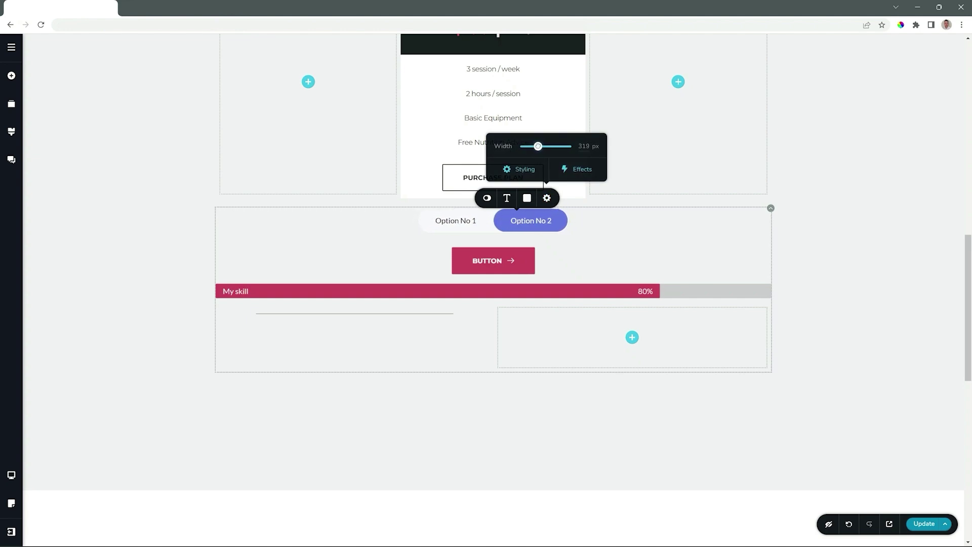
Step: Set the switcher's normal-state background to the crimson palette colour and its text to the yellow palette colour
click(531, 199)
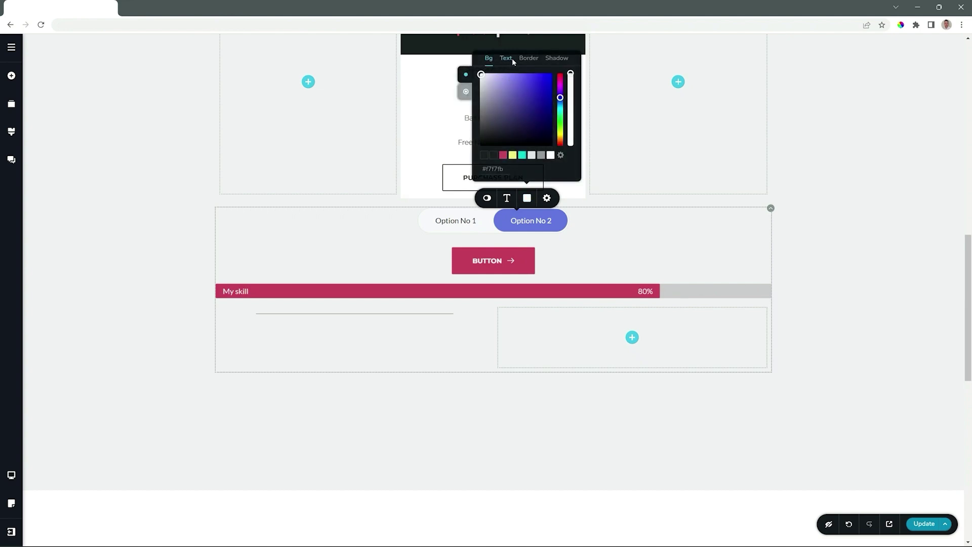
click(467, 93)
click(503, 155)
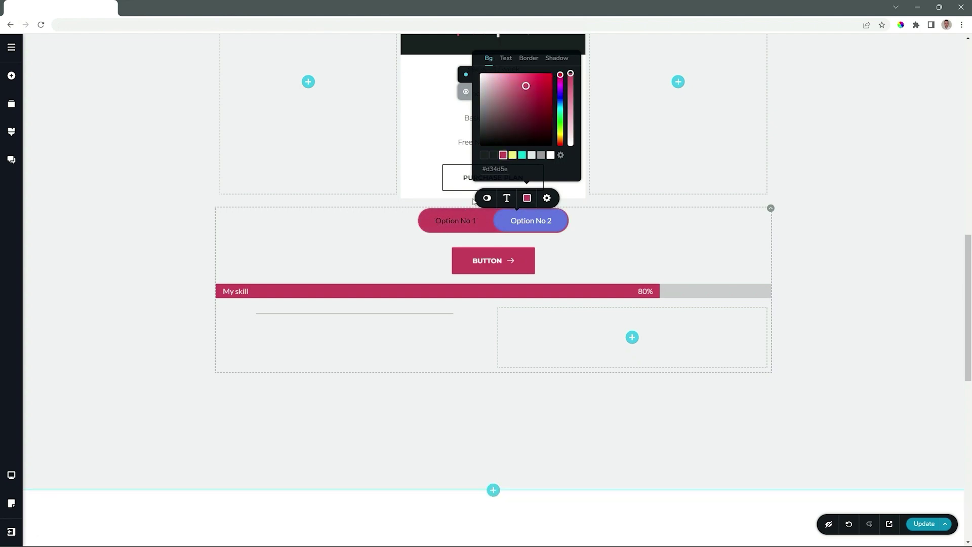
click(505, 59)
click(513, 155)
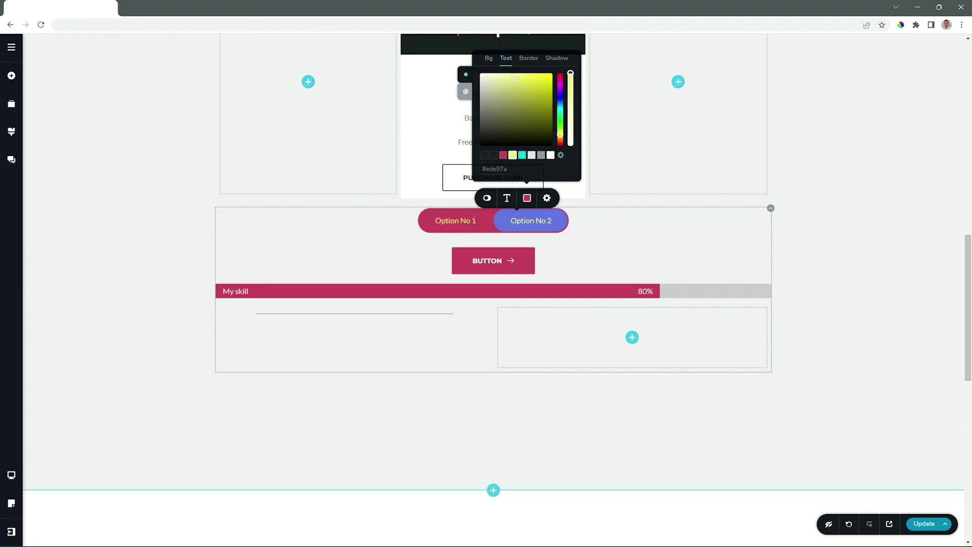
Step: Give the switcher a thicker border in the yellow palette colour
click(529, 59)
click(513, 155)
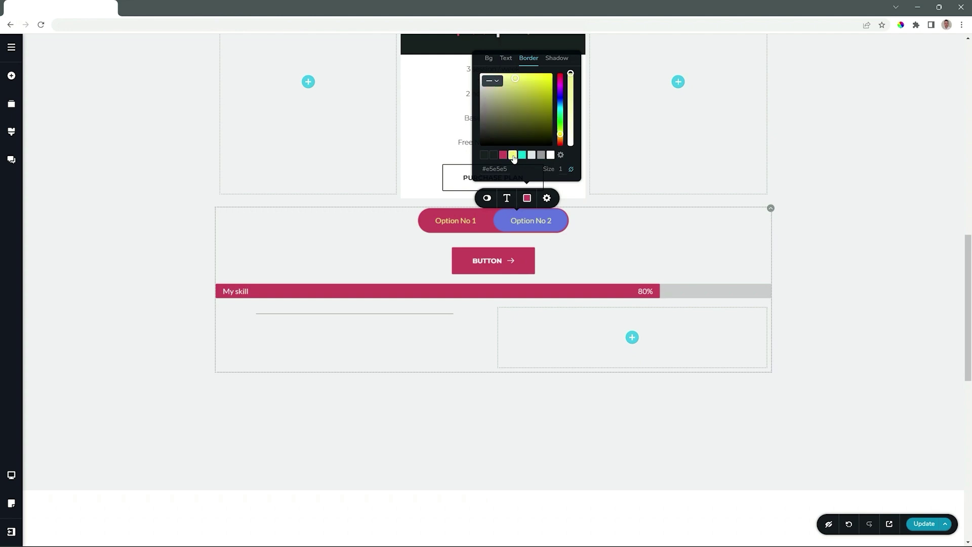
double_click(561, 169)
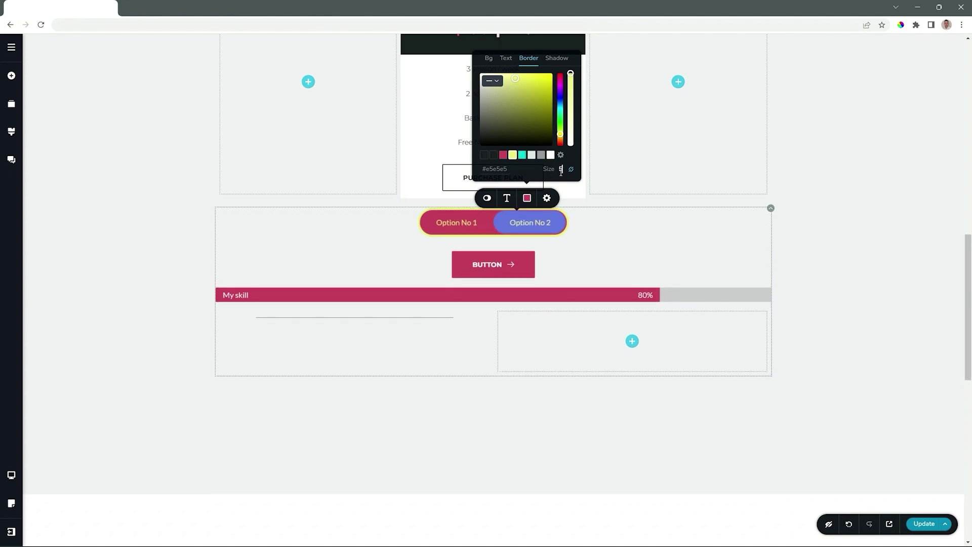
Step: Set the active option's background to white and its text to the turquoise palette colour
click(489, 58)
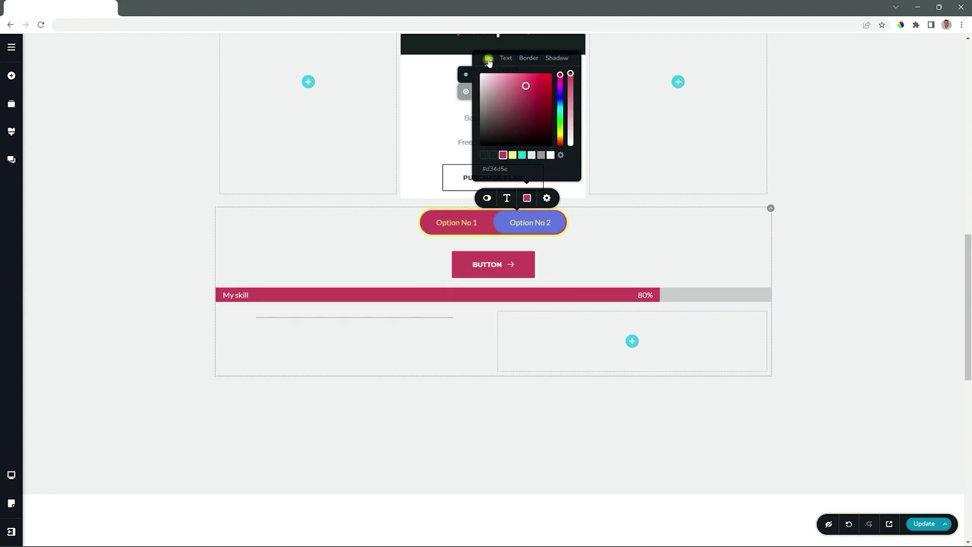
click(466, 92)
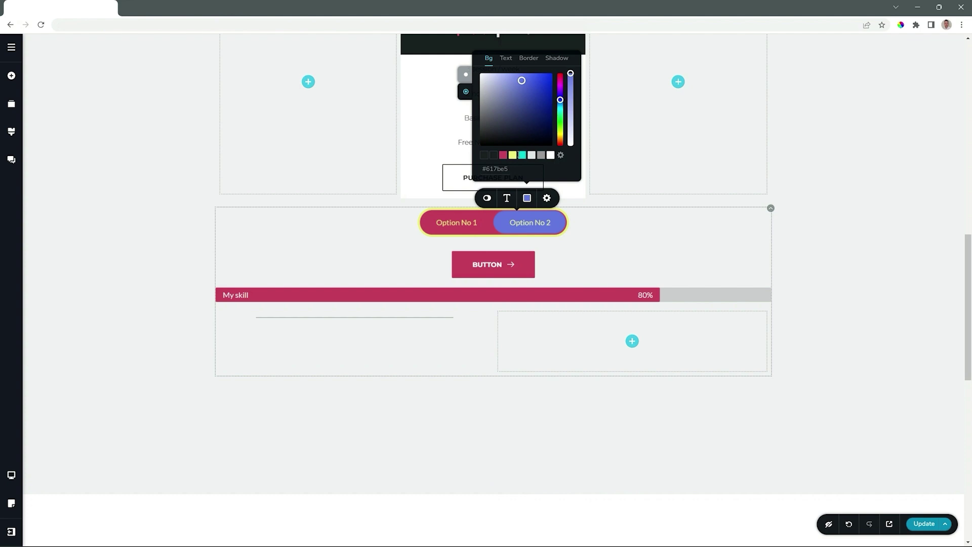
click(550, 155)
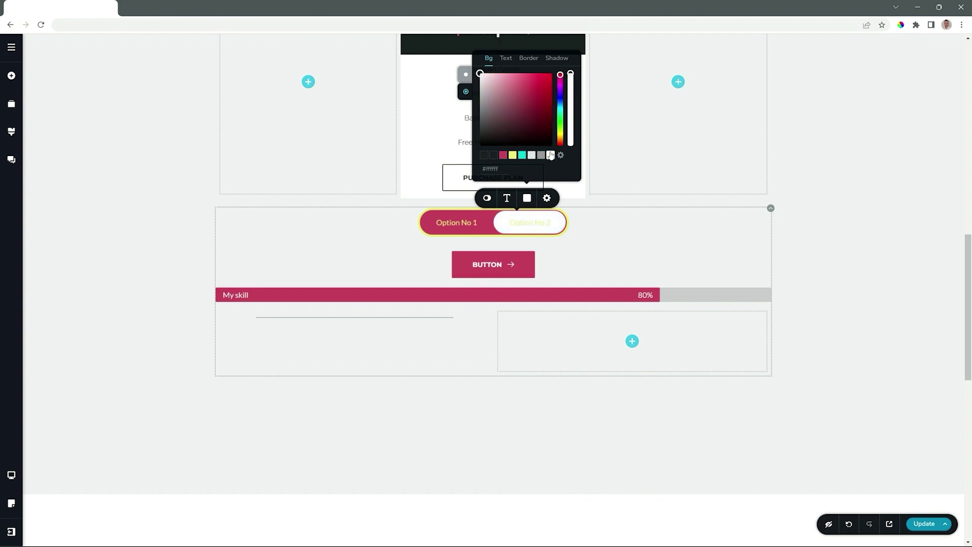
click(507, 59)
click(524, 155)
Step: Set the switcher labels' font to Livvic with Bold weight and a size of 18 px
click(507, 198)
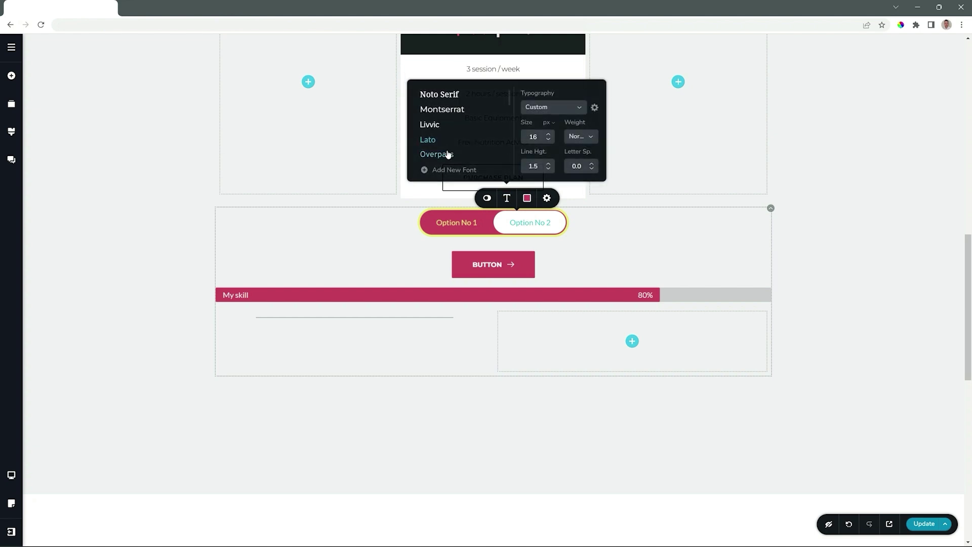
click(430, 124)
click(581, 137)
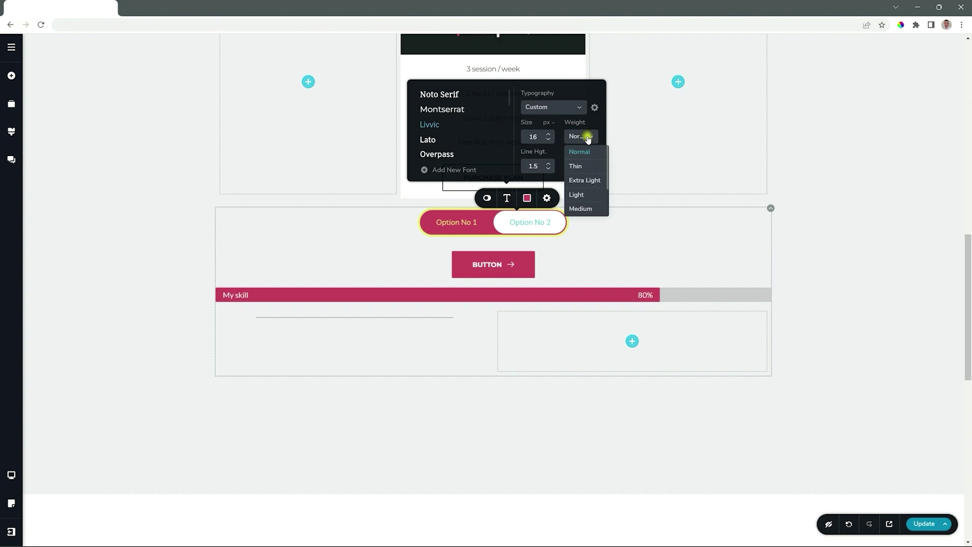
click(582, 195)
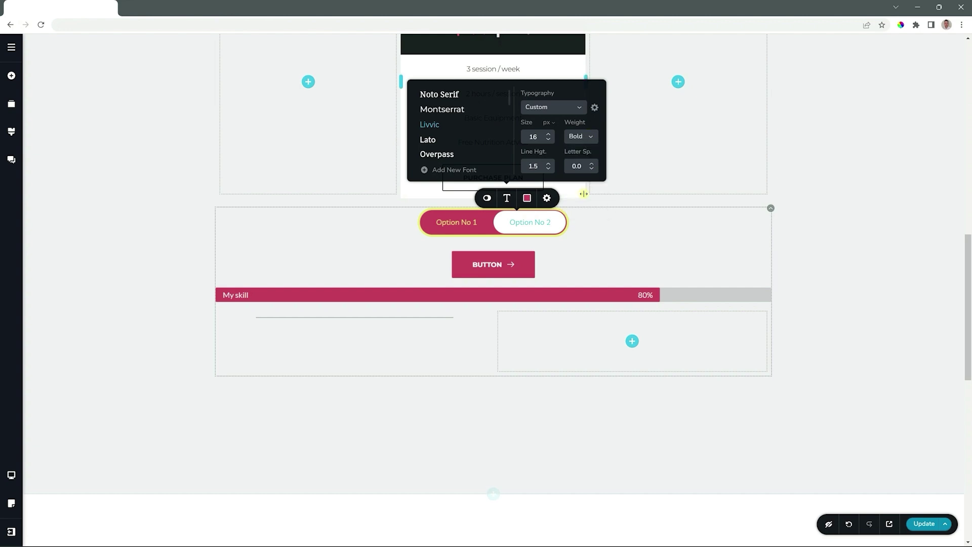
click(549, 134)
click(549, 135)
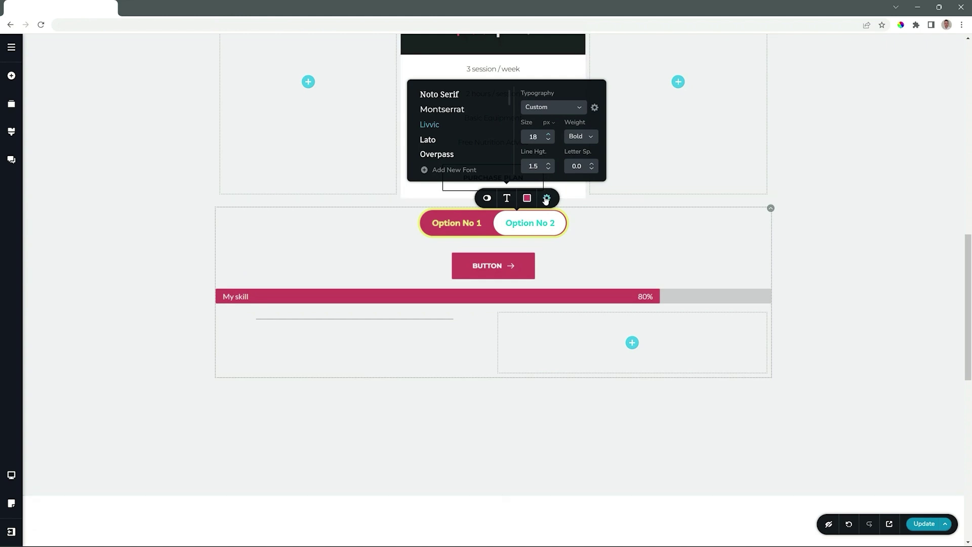
Step: Reduce the switcher labels' letter spacing to -0.2 and change their weight to Medium
click(592, 170)
click(588, 136)
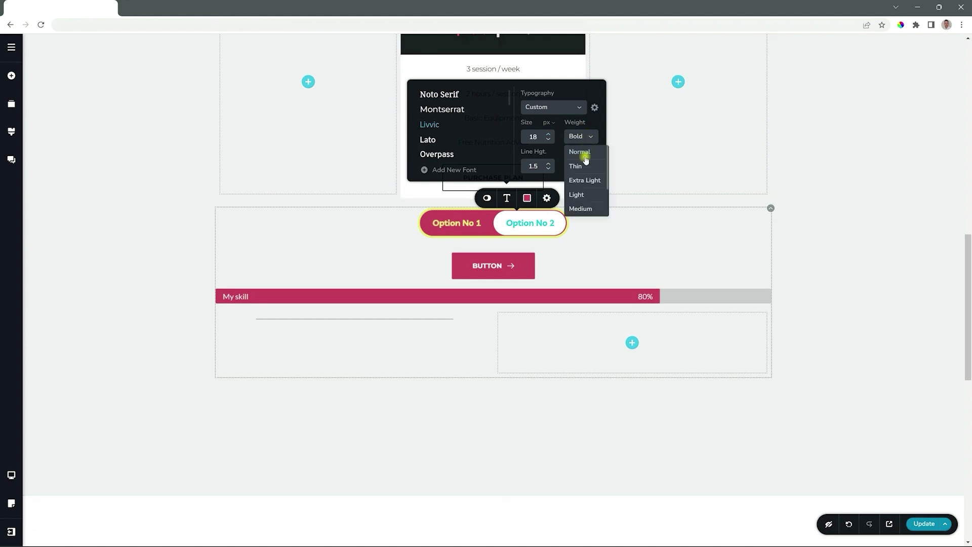
click(582, 209)
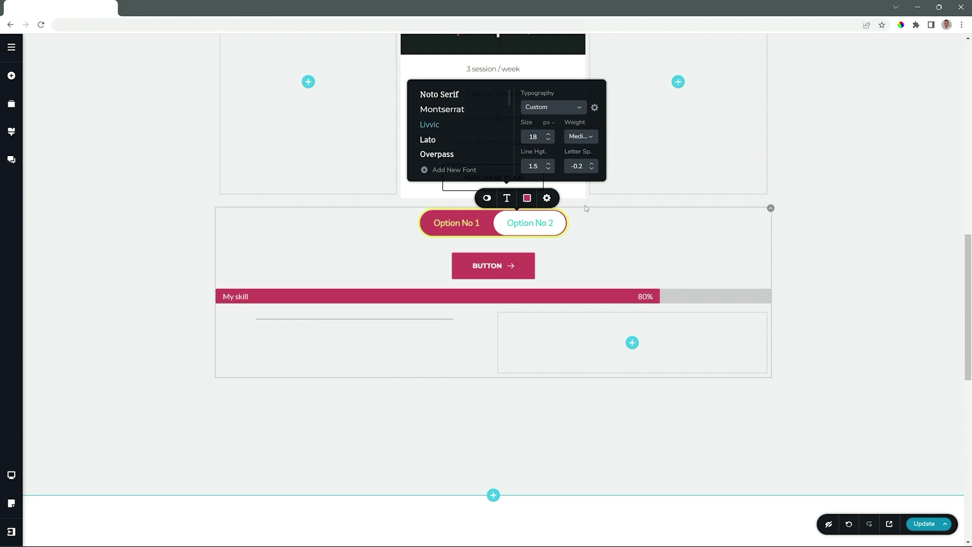
Step: Try a spacing of 60 between the switcher and its content, and bring it back close to the original distance
click(487, 199)
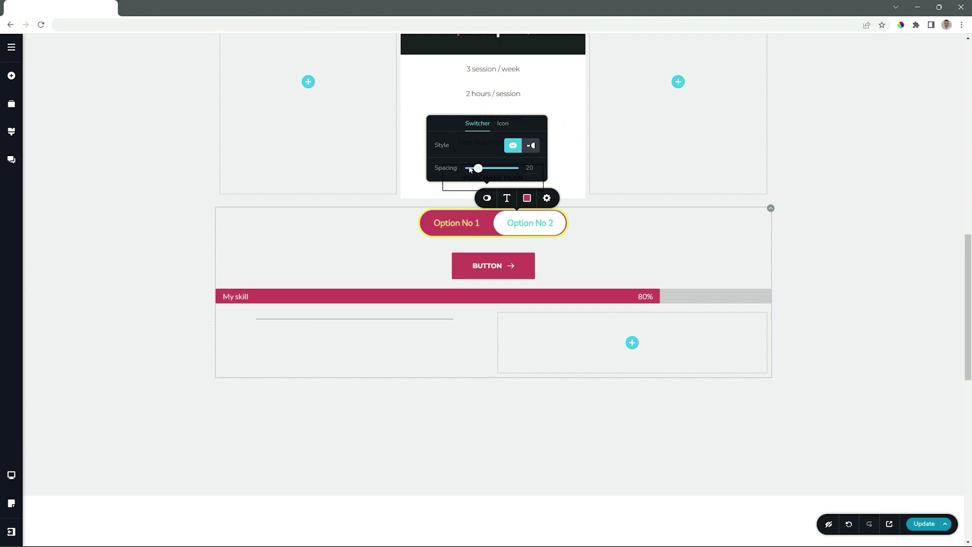
click(478, 167)
drag(478, 168, 497, 168)
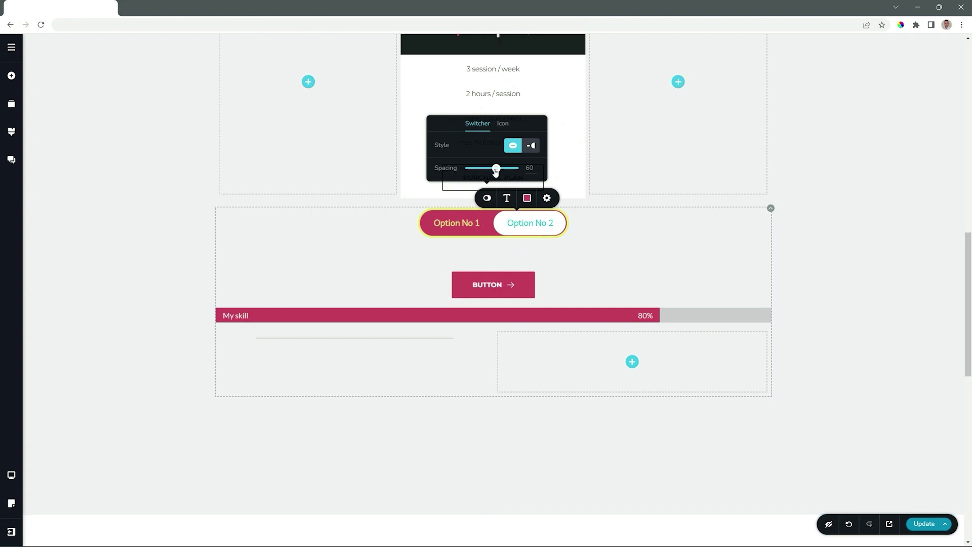
drag(497, 169, 479, 169)
Step: Add the fourth icon of the Outline set to the Option No 2 label
click(503, 123)
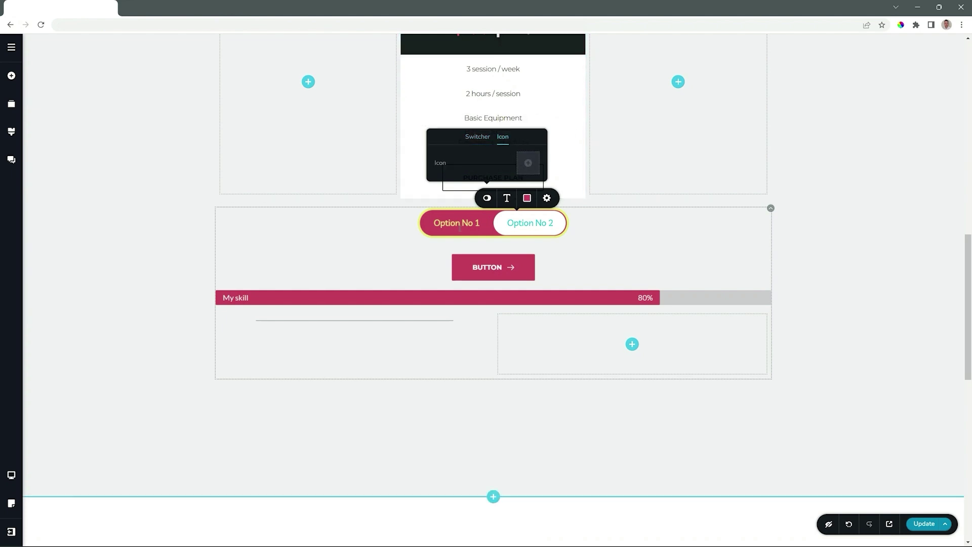
click(527, 164)
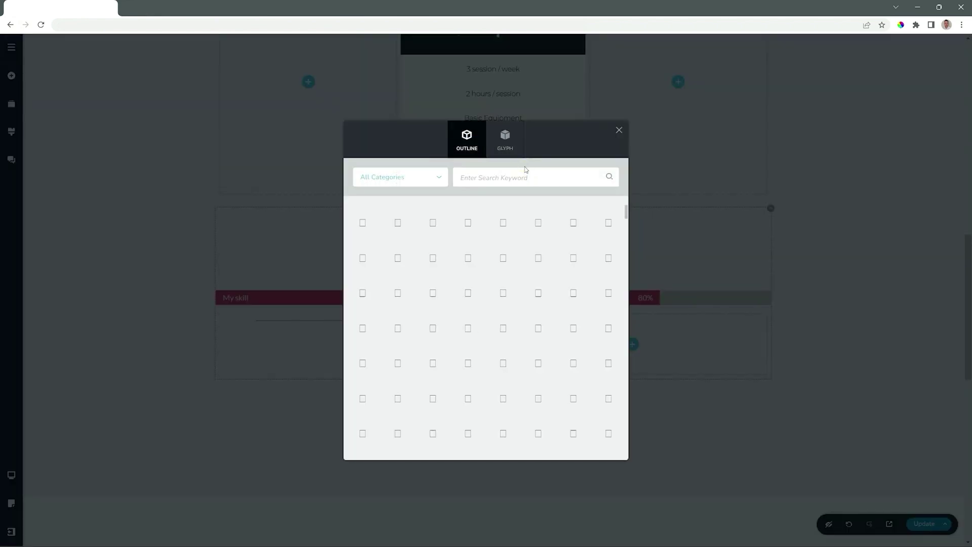
click(468, 222)
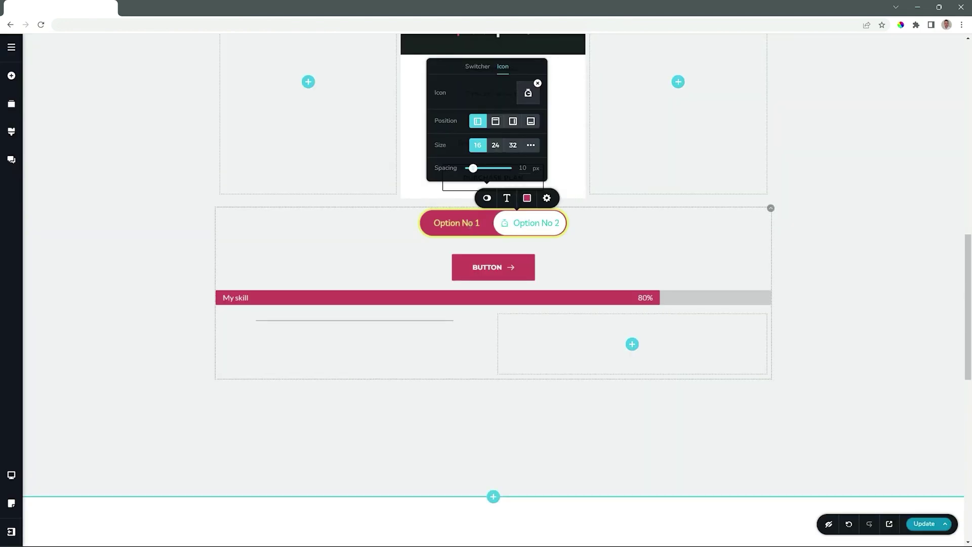
Step: Add the apple icon of the Outline set to the Option No 1 label
click(459, 223)
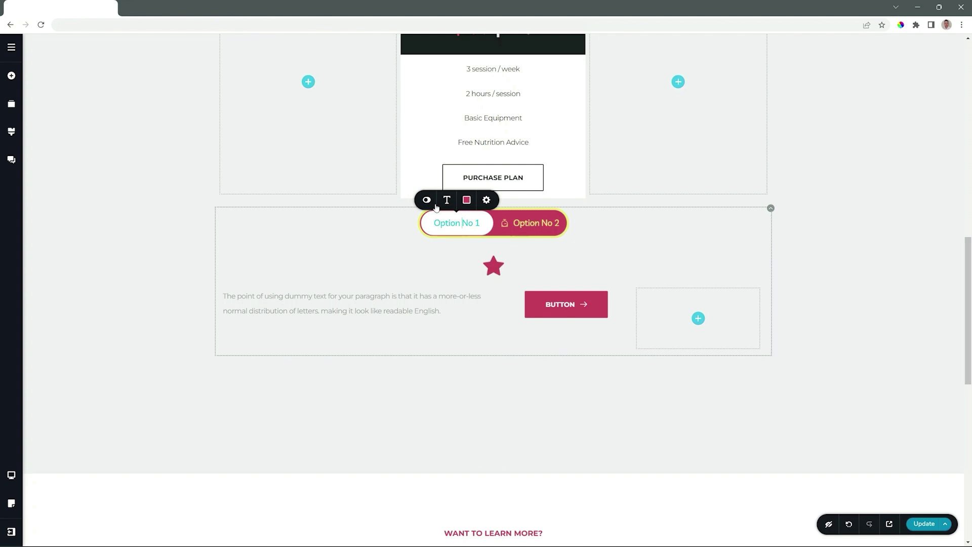
click(427, 201)
click(442, 127)
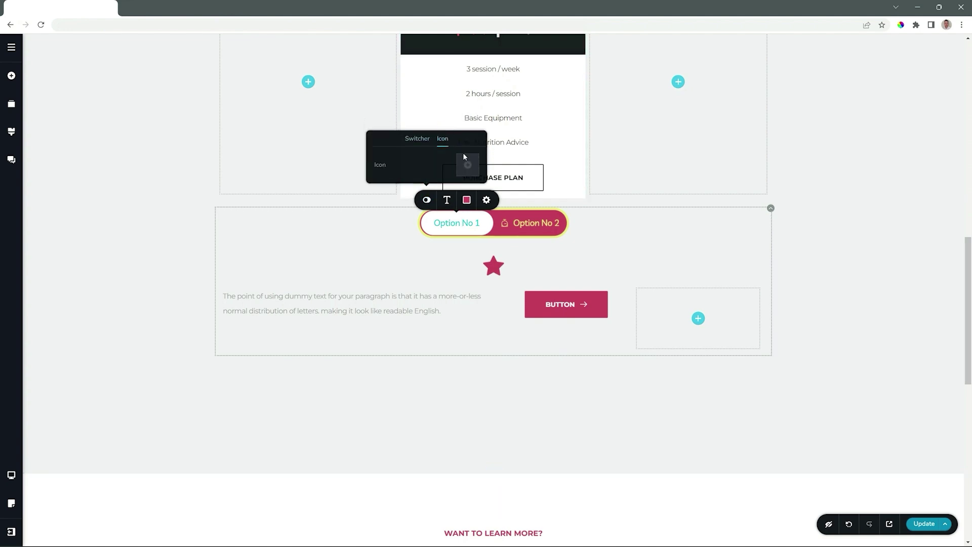
click(464, 163)
click(537, 257)
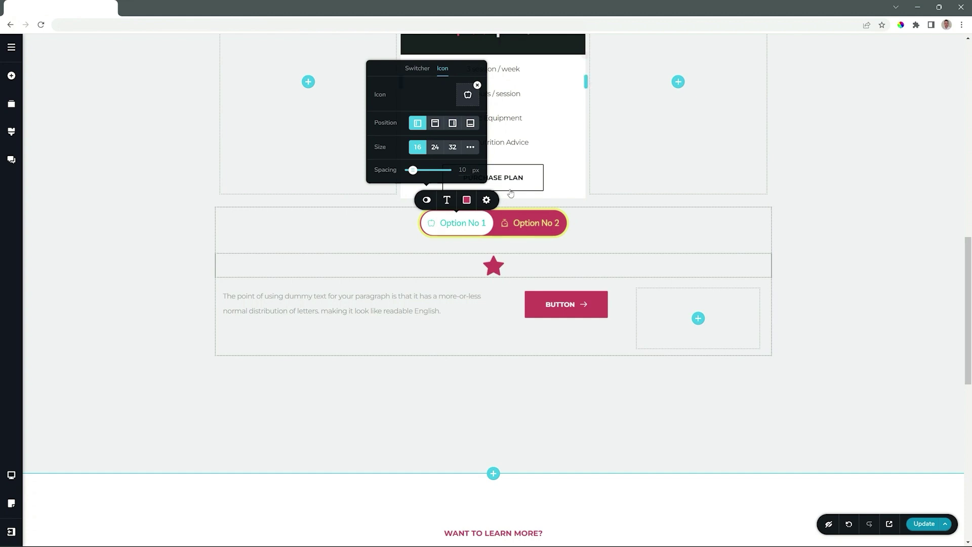
Step: Widen the switcher to 397 px and check it with each of its two options active
click(487, 199)
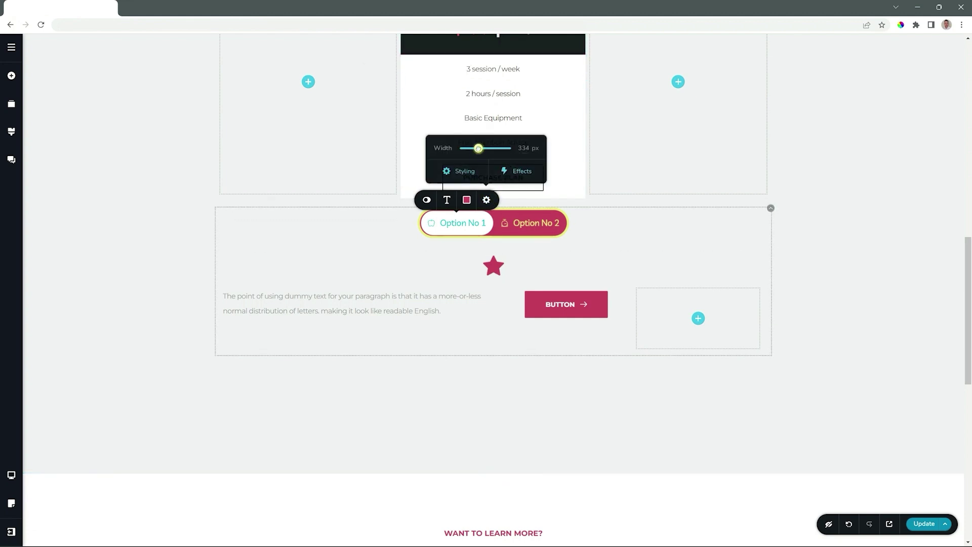
drag(477, 148, 481, 148)
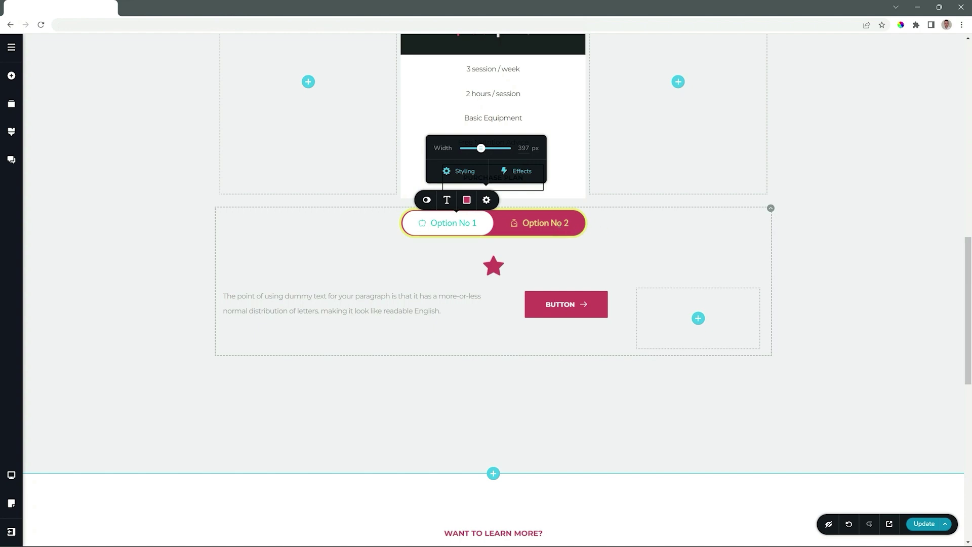
click(542, 223)
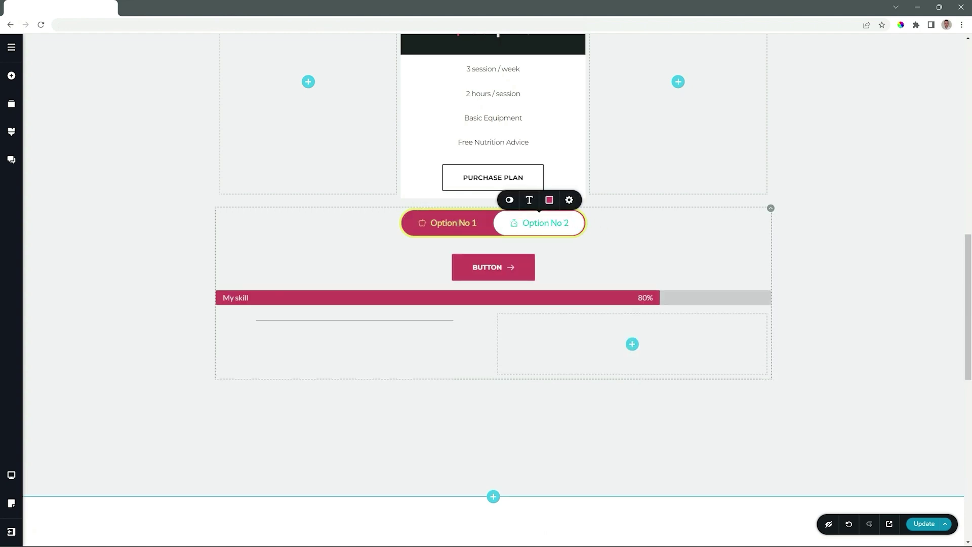
click(458, 223)
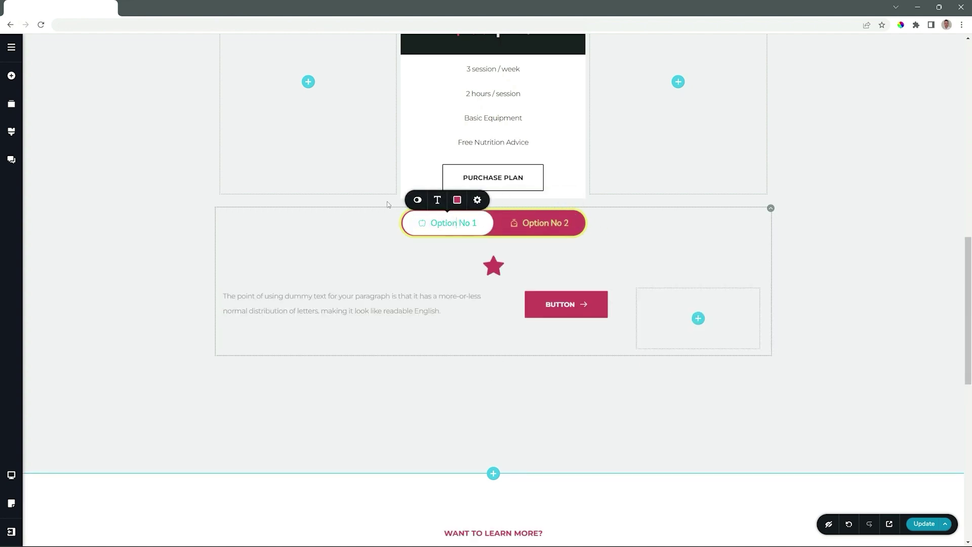
Step: Change the switcher's style to the toggle with labels on both sides, and flip it between its two tabs
click(418, 199)
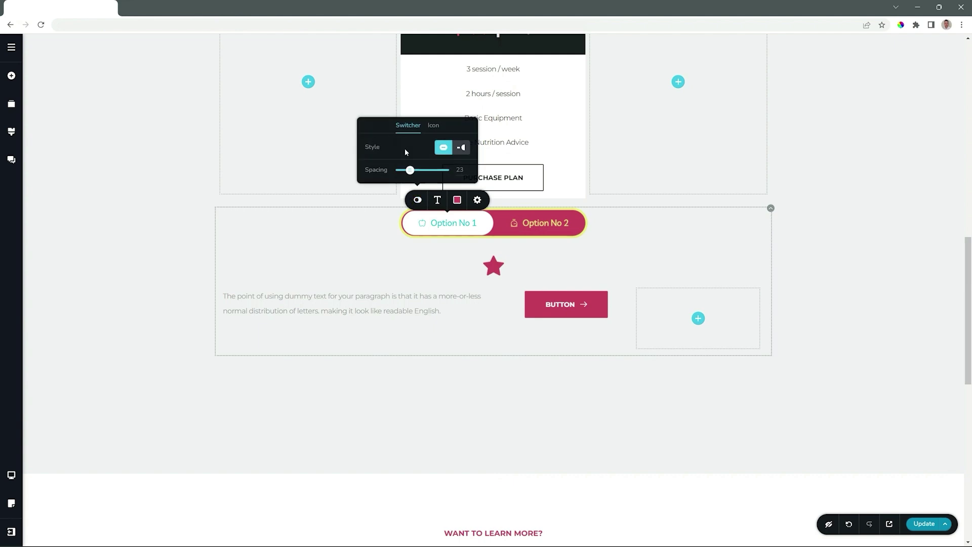
click(463, 147)
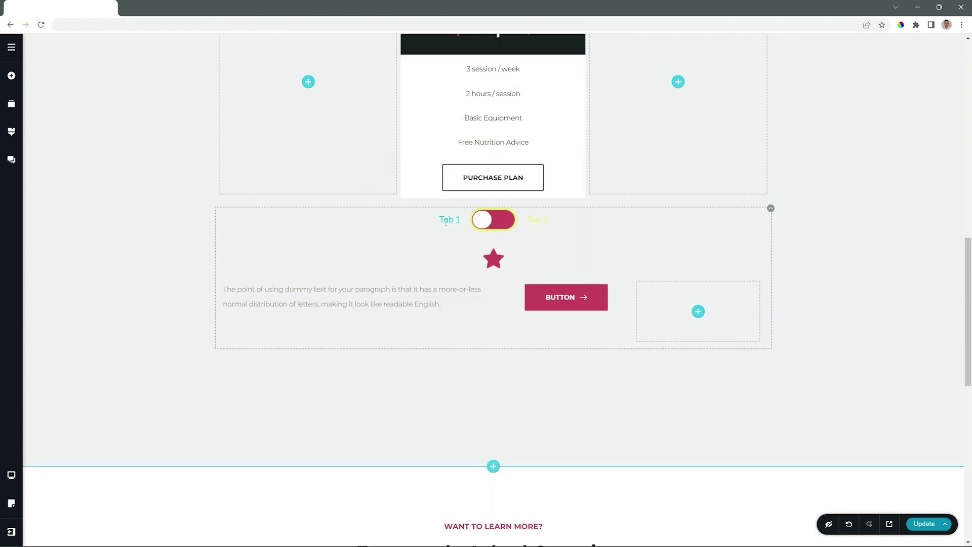
click(500, 221)
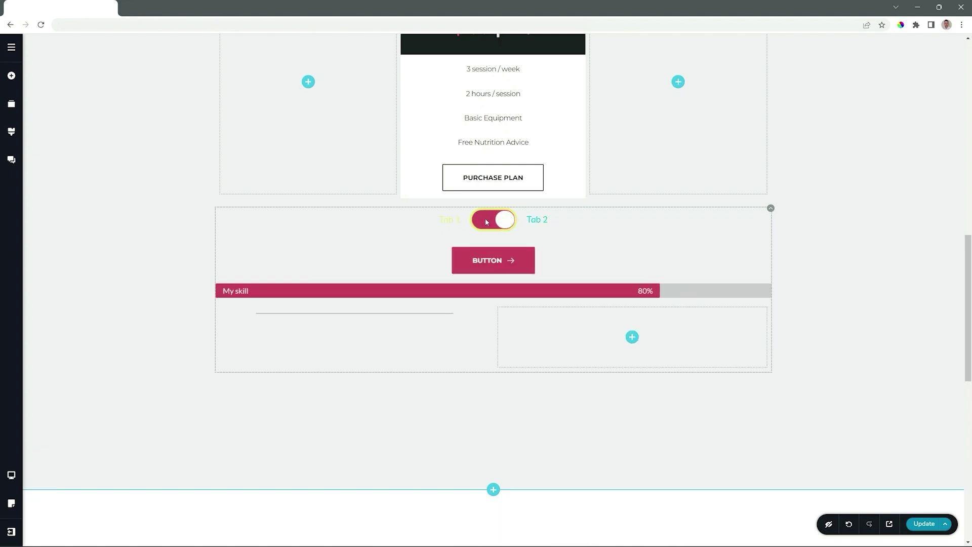
click(504, 222)
click(507, 221)
click(487, 221)
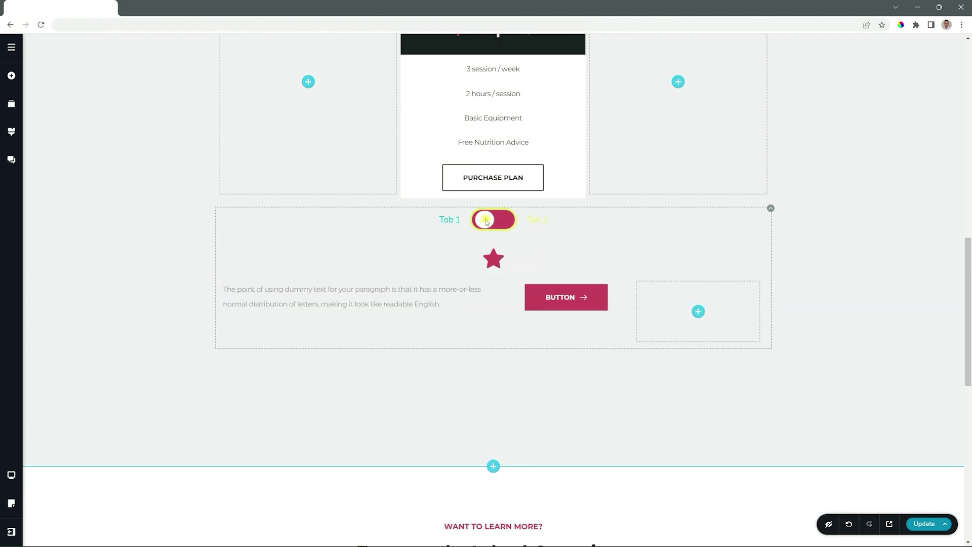
Step: Set the inactive switcher label's text colour to the dark swatch #1b2022 and set the switcher's border to None
click(454, 220)
click(460, 197)
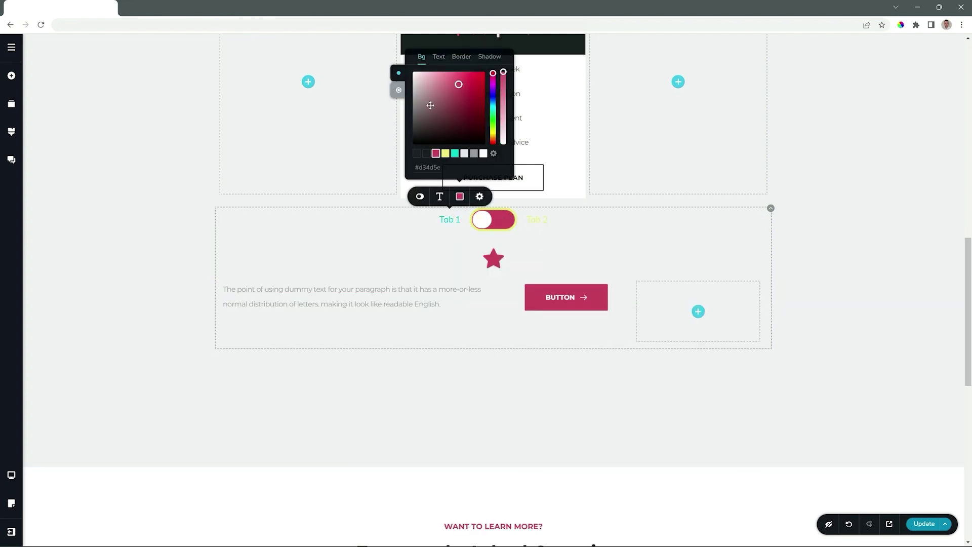
click(440, 58)
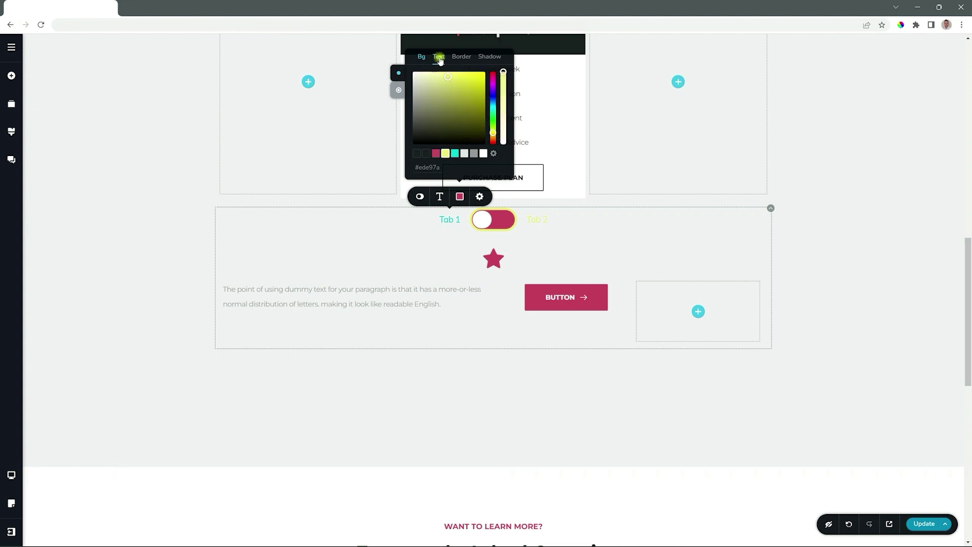
click(426, 153)
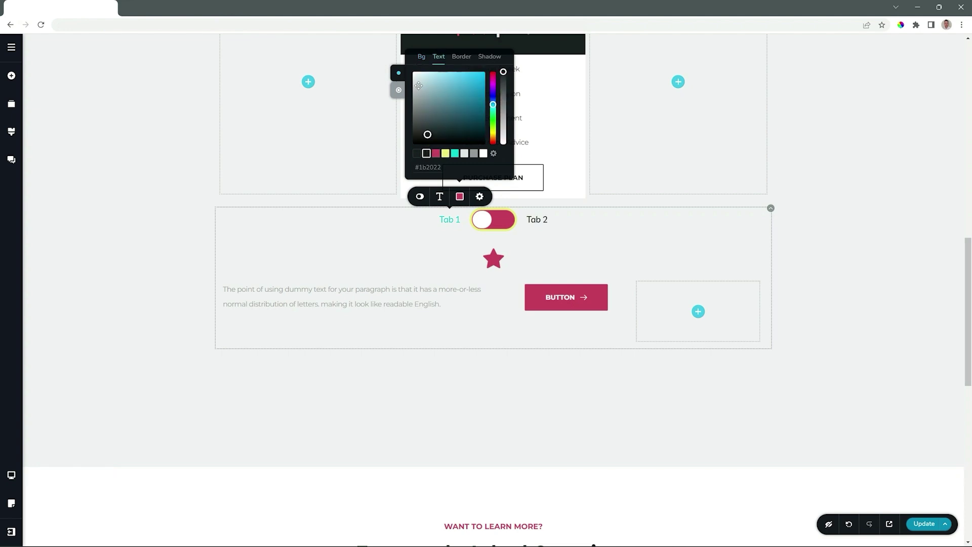
click(463, 58)
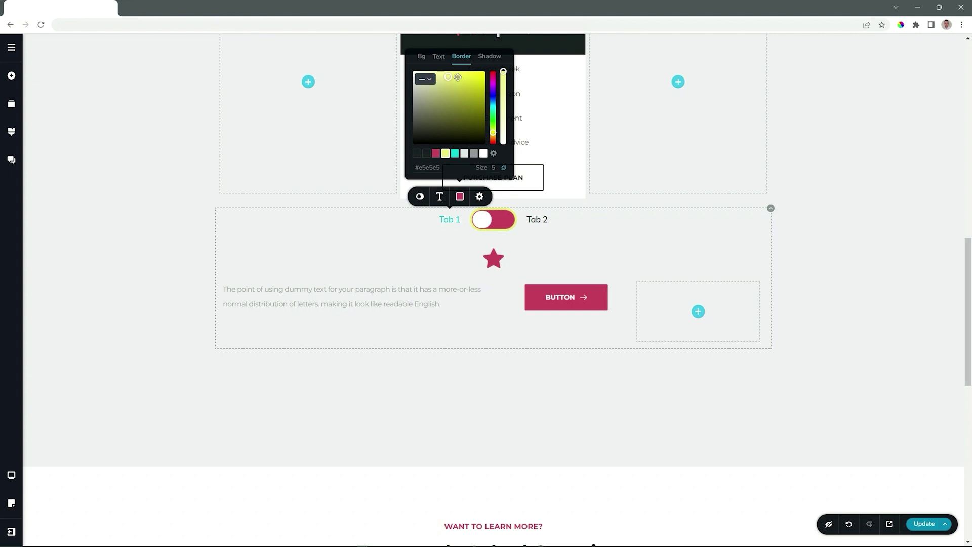
click(427, 80)
click(426, 92)
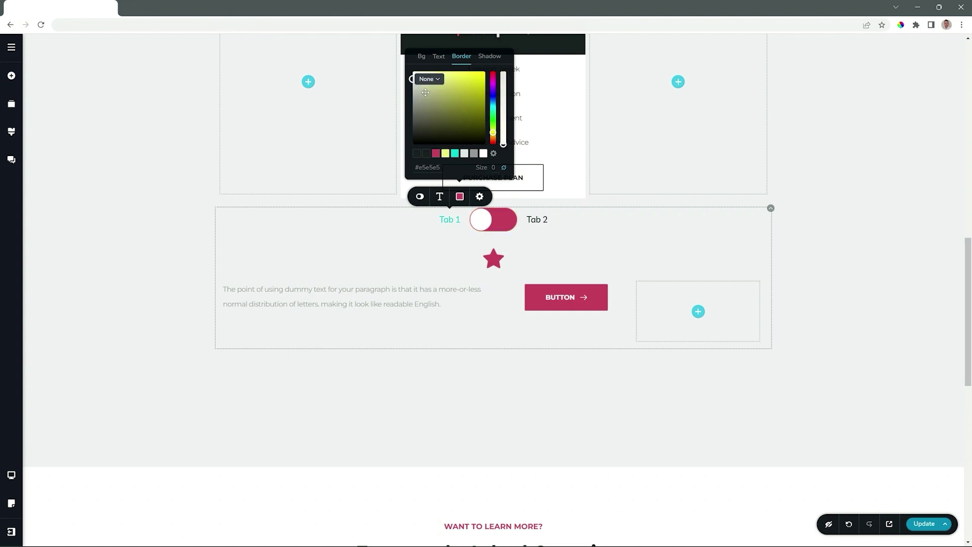
Step: Set the switcher's content spacing to 28 and add the third icon of the Outline set to the Tab 1 label
click(419, 199)
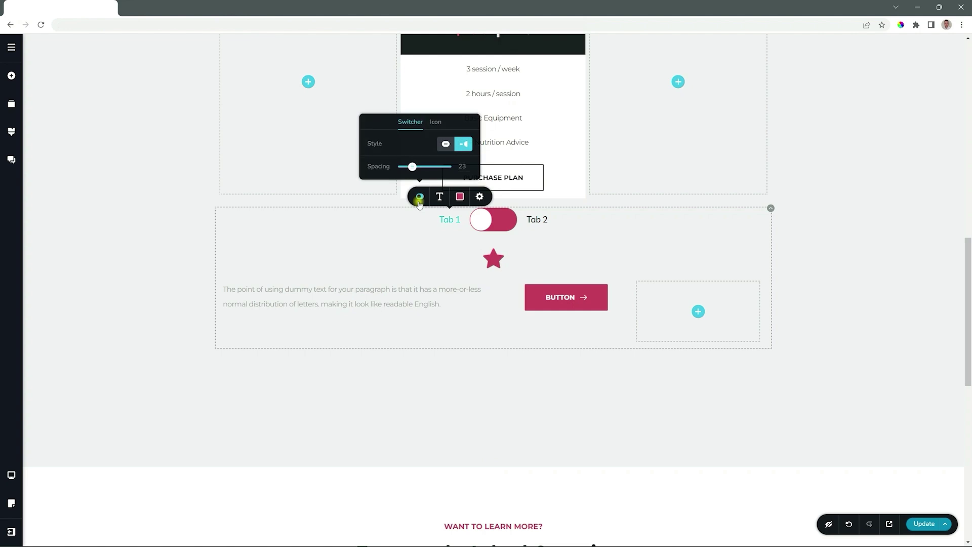
mouse_move(413, 170)
mouse_down()
mouse_move(427, 167)
mouse_move(415, 167)
mouse_up()
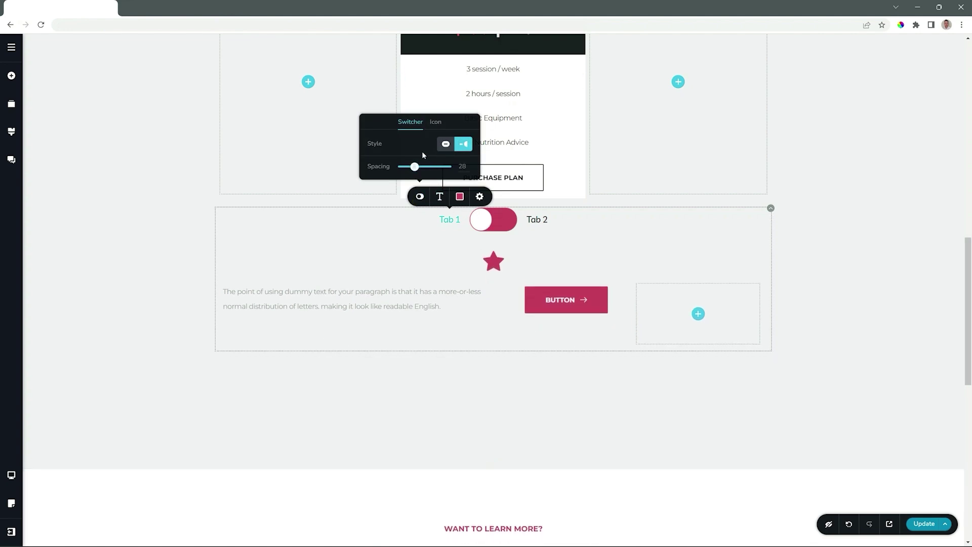
click(436, 122)
click(462, 162)
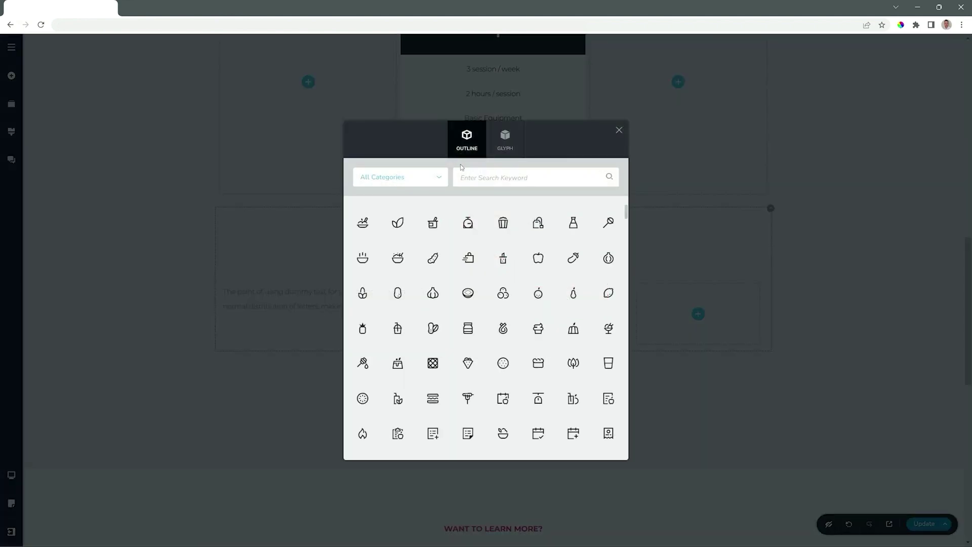
click(437, 221)
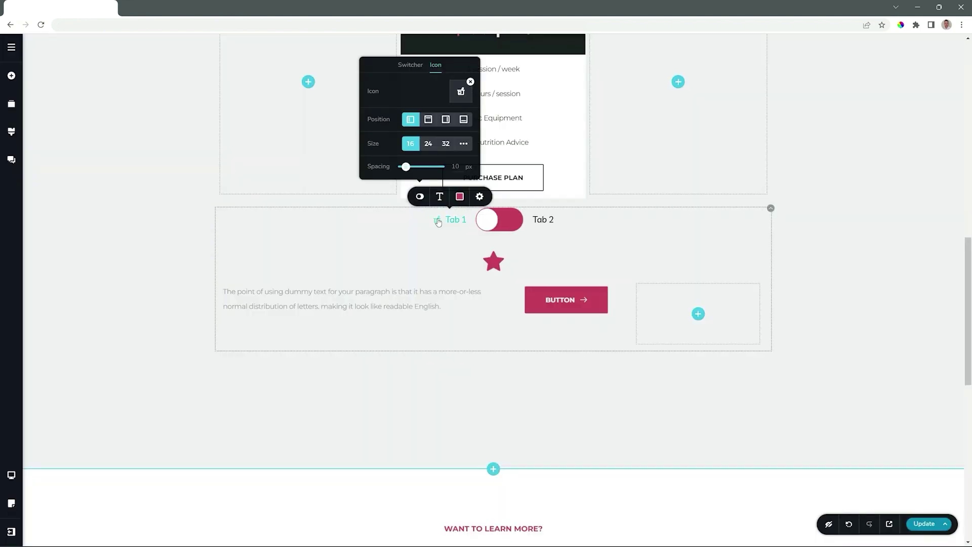
Step: Add the sixth icon in the third row of the Outline set to the Tab 2 label
click(497, 209)
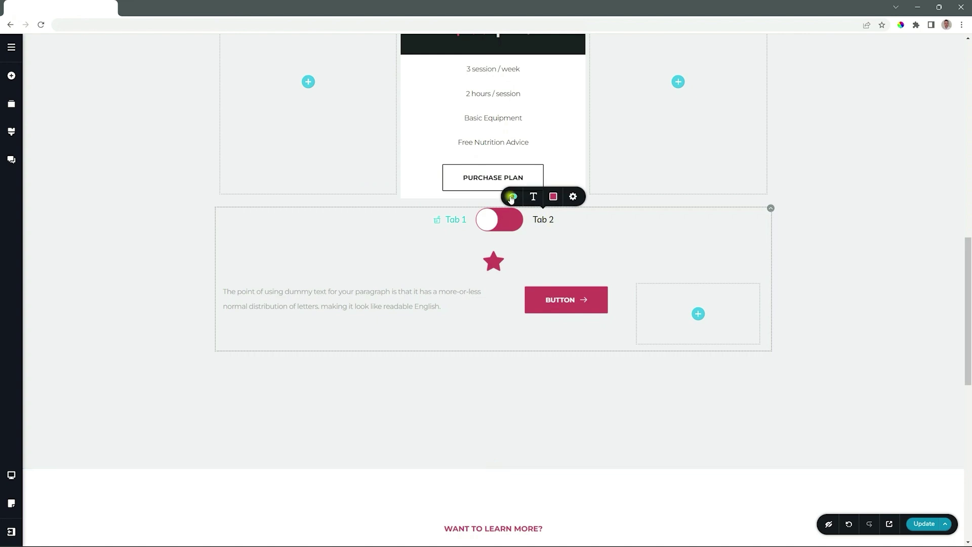
click(513, 197)
click(531, 122)
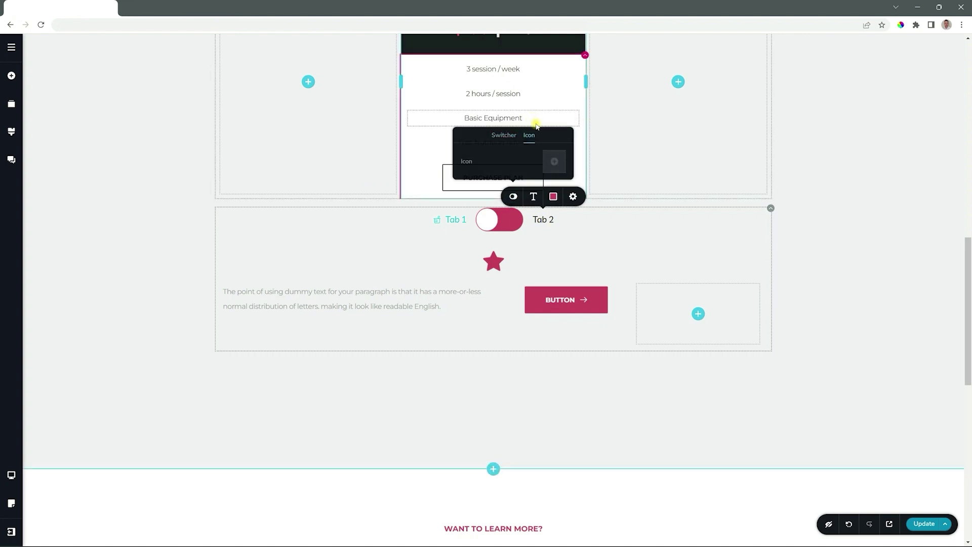
click(555, 158)
click(538, 293)
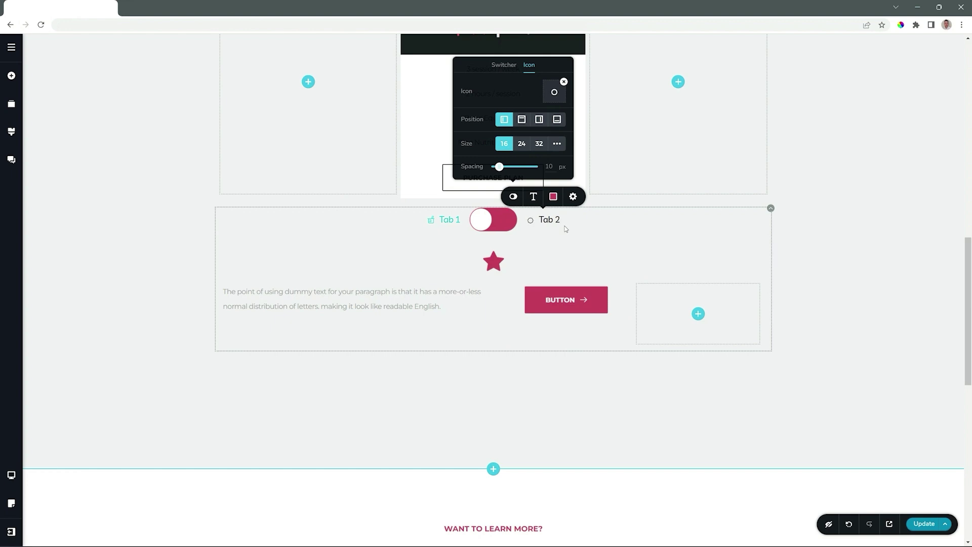
Step: Rename the toggle's labels Another Version 1 and Another Version 2
double_click(450, 220)
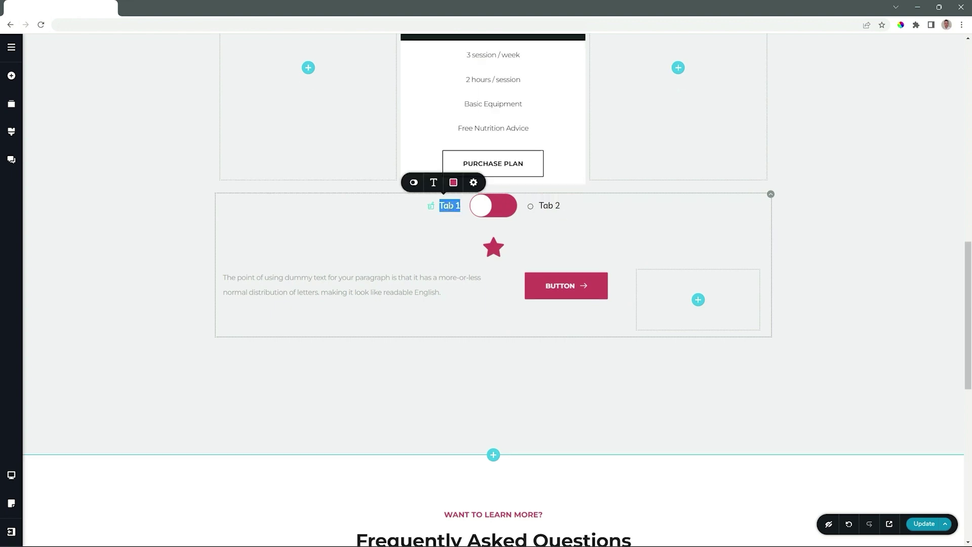
text(An)
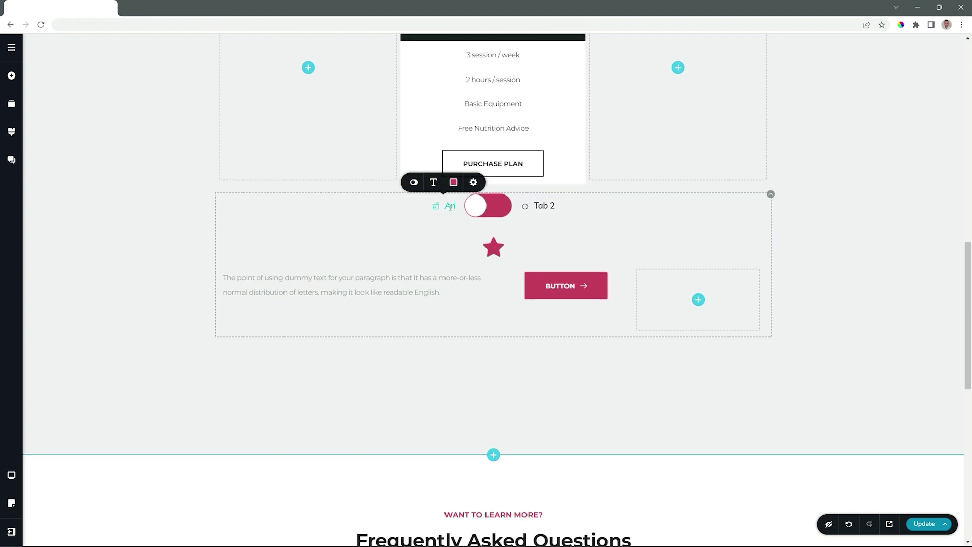
text(other Version 1)
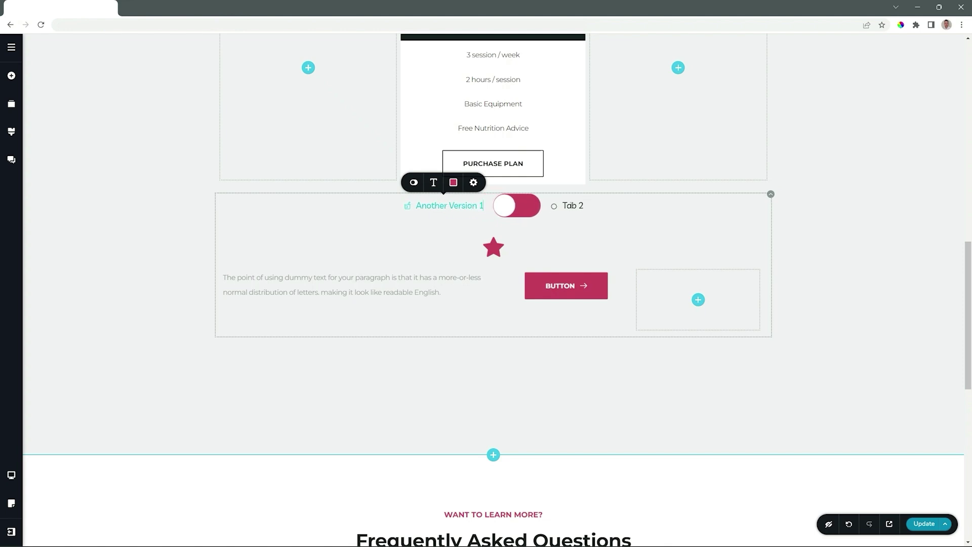
double_click(569, 205)
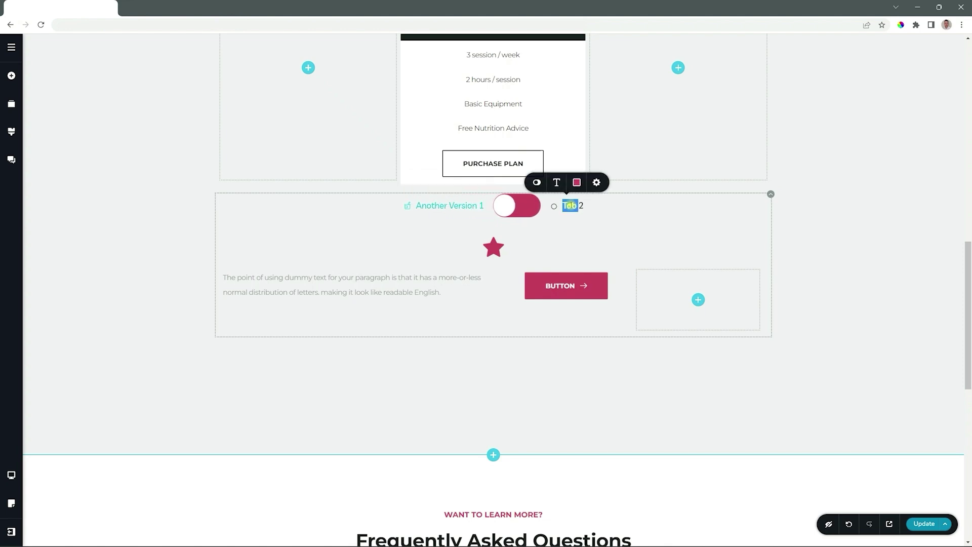
text(Another Version 2)
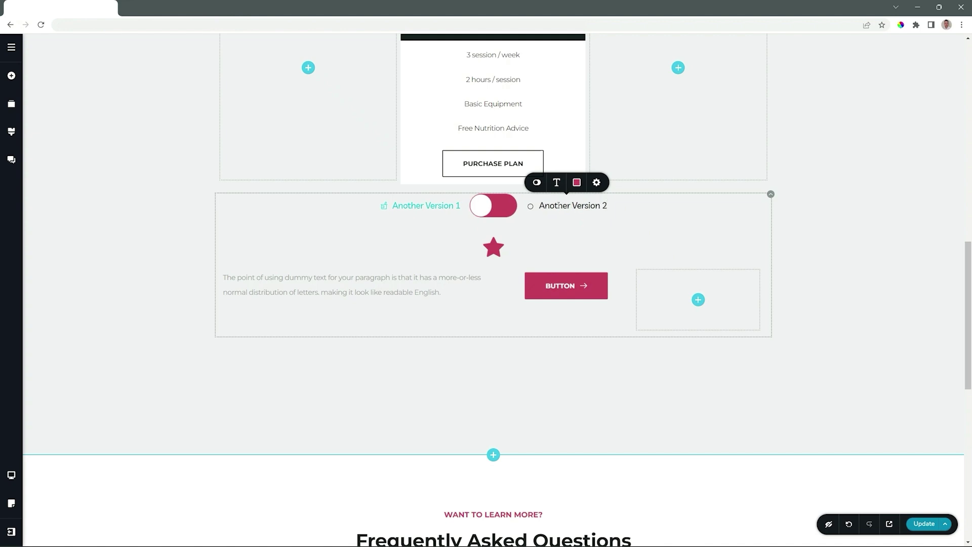
Step: Try the switcher in the pill style with labels inside, and return it to the toggle style
click(540, 183)
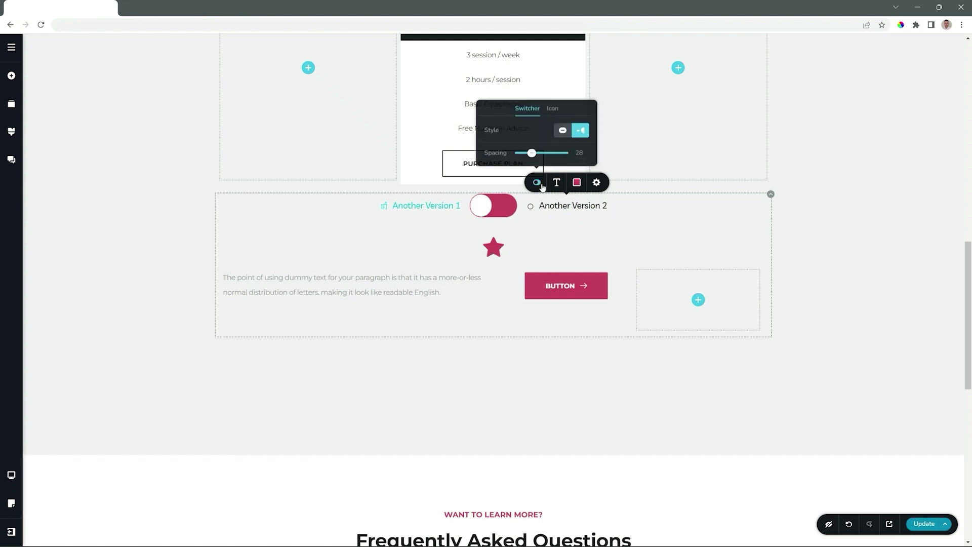
click(562, 131)
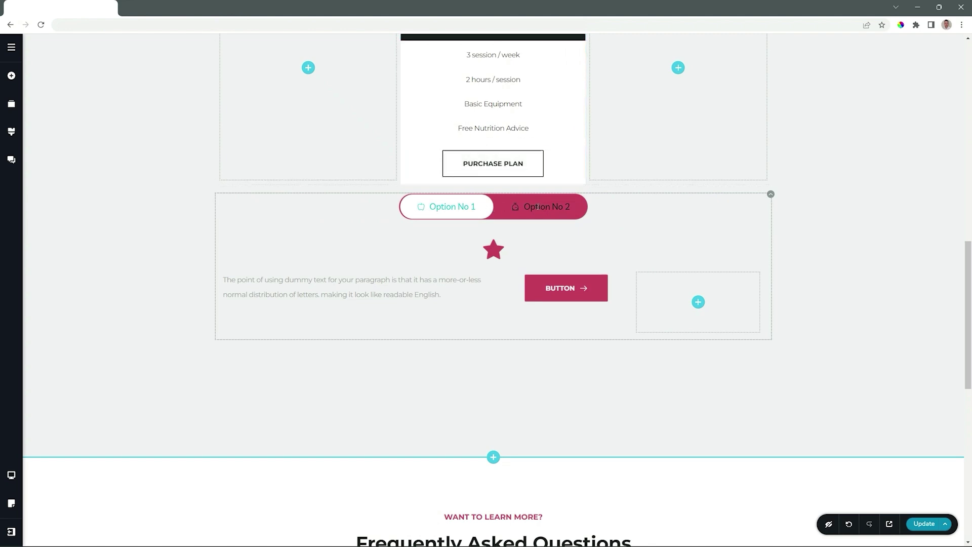
click(442, 208)
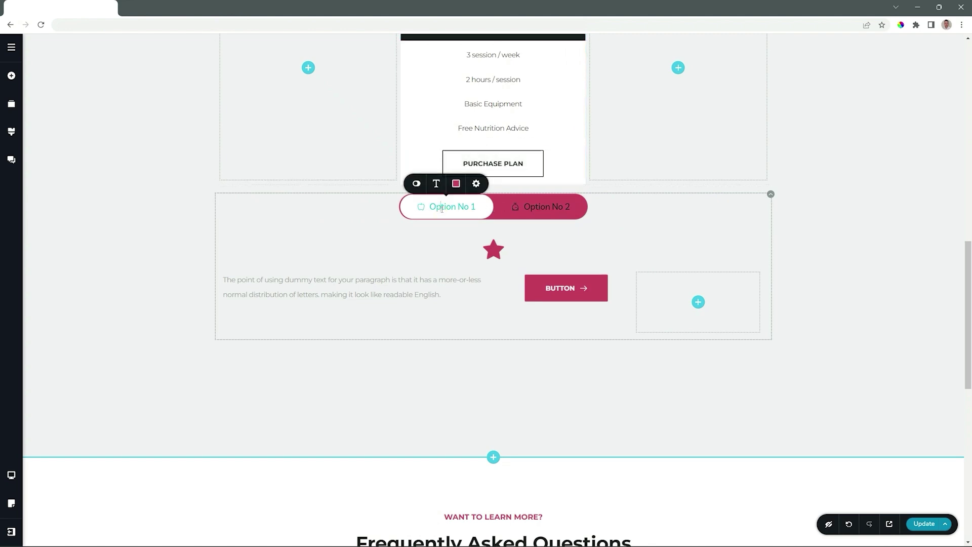
click(417, 184)
click(461, 130)
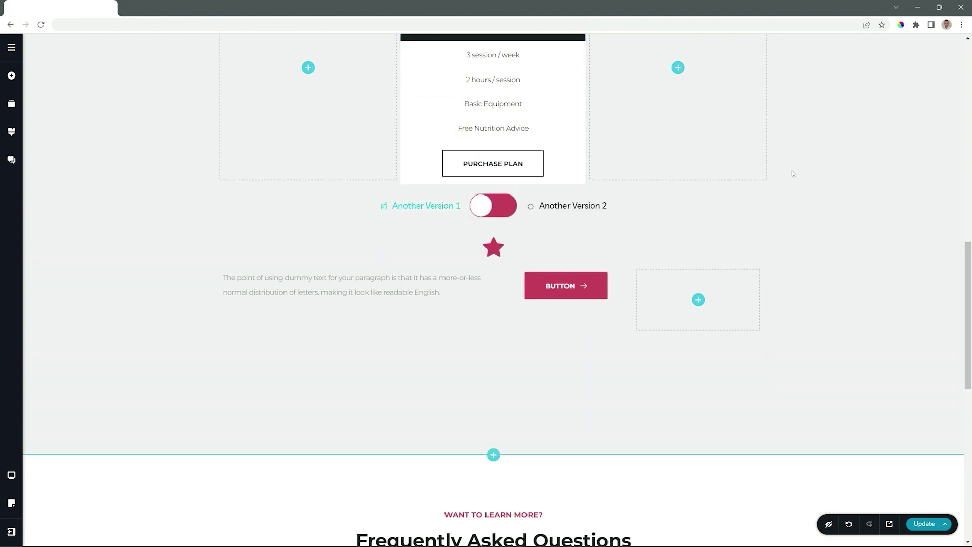
Step: Look over the switcher element's options and its padding, margin and position settings, and close them
click(771, 195)
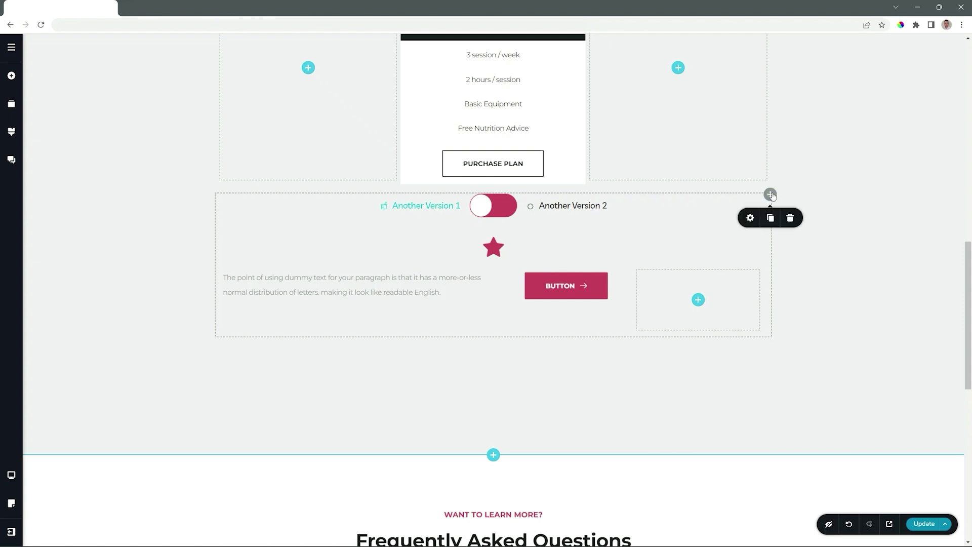
click(750, 218)
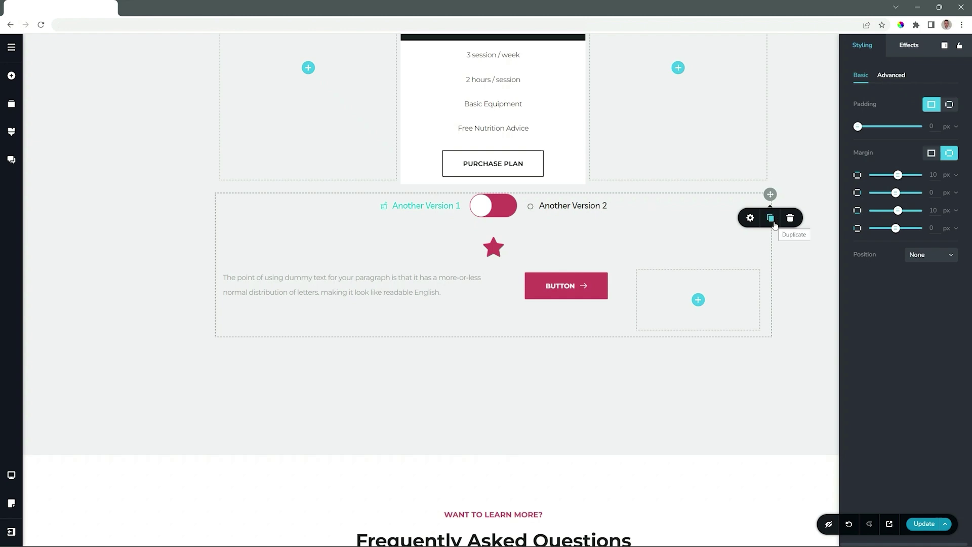
click(791, 183)
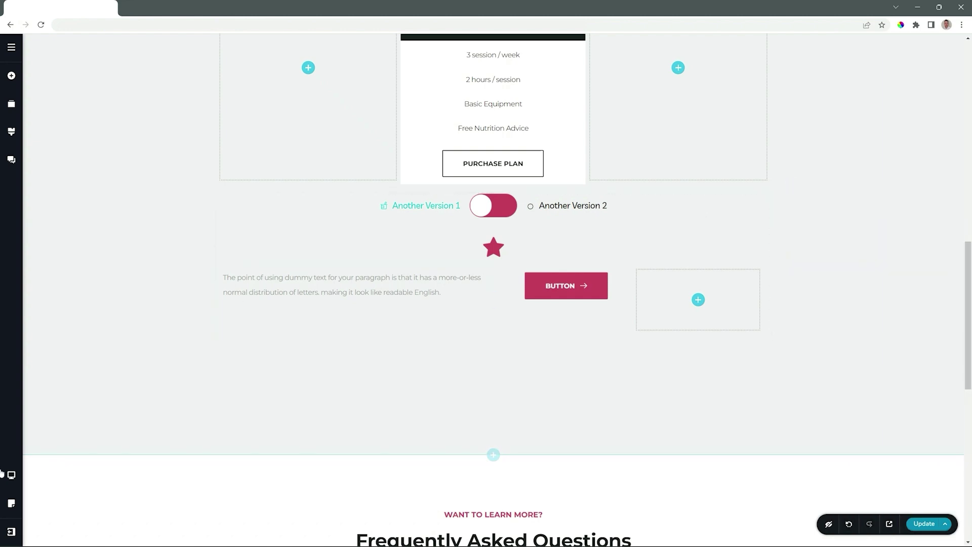
Step: Switch to the tablet view and reduce the toggle switcher's spacing between the labels and the switch
click(11, 475)
click(52, 466)
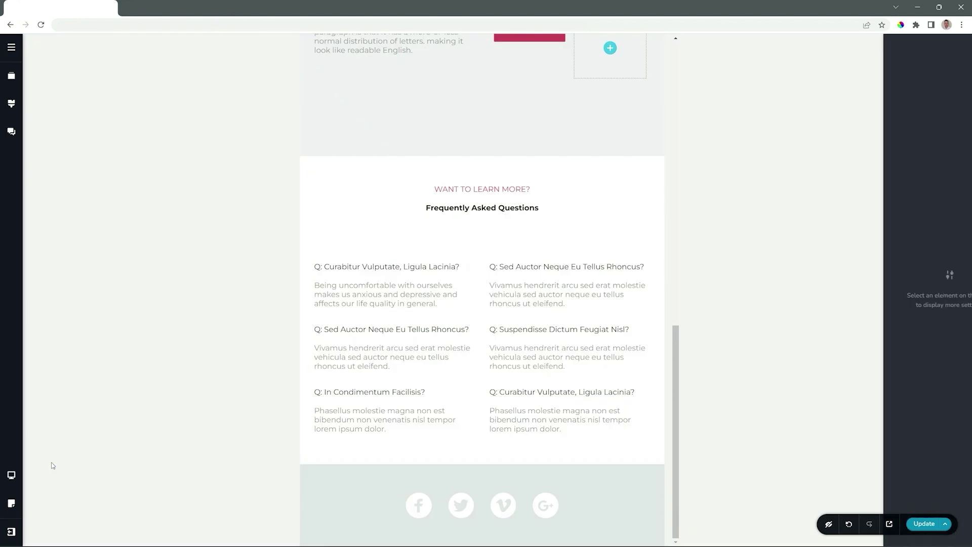
drag(675, 345, 679, 217)
click(416, 256)
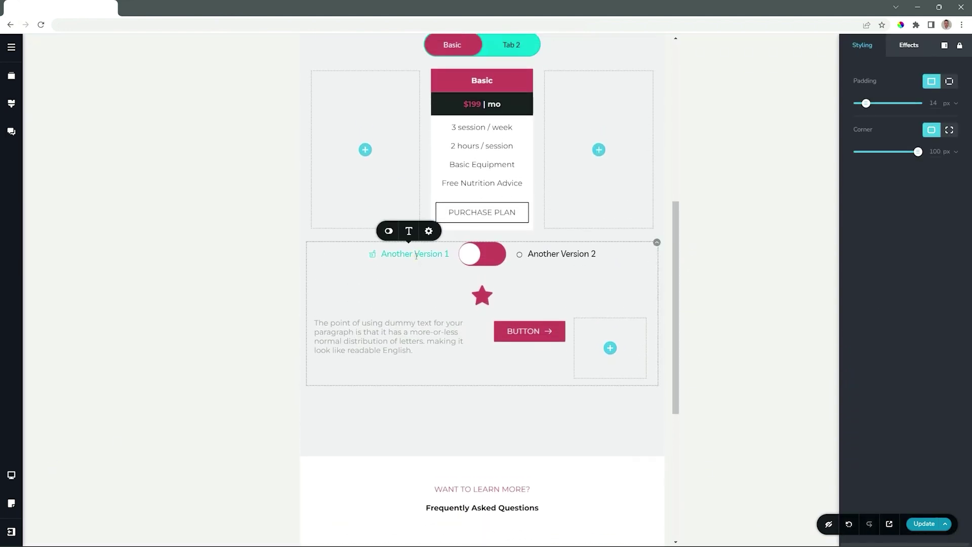
click(389, 232)
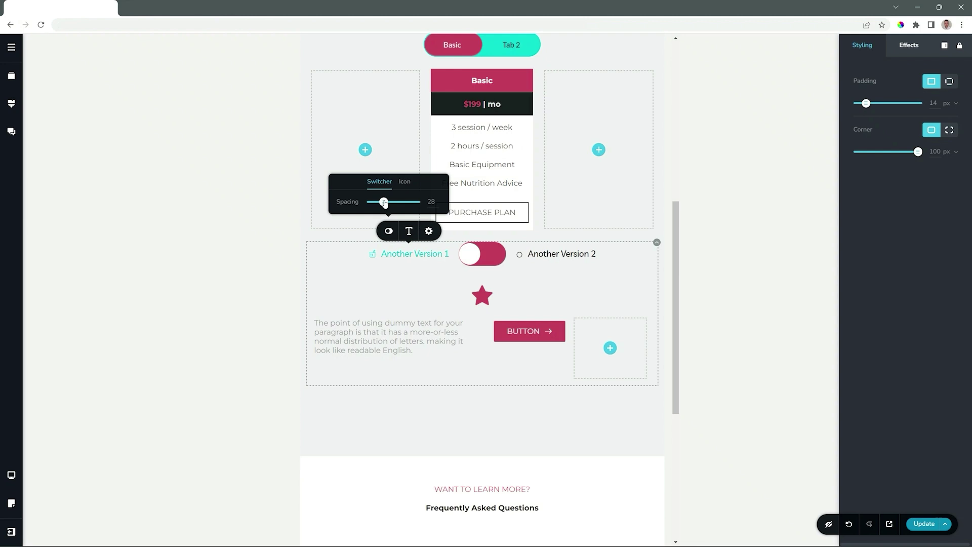
mouse_move(384, 203)
mouse_down()
mouse_move(408, 202)
mouse_move(379, 202)
mouse_up()
Step: Try other icon positions and sizes for the tablet toggle, return to left and 16, and set the icon spacing to 15 px
click(405, 182)
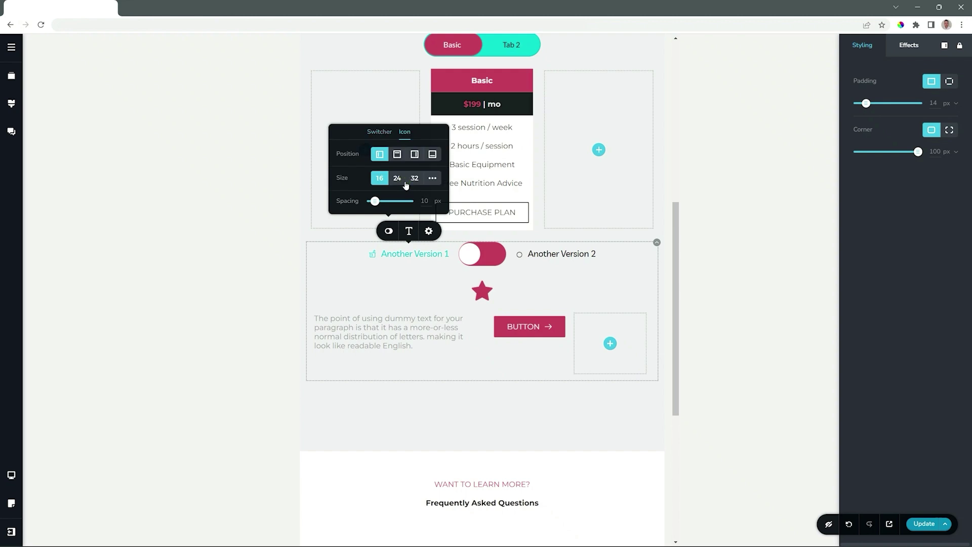
click(396, 156)
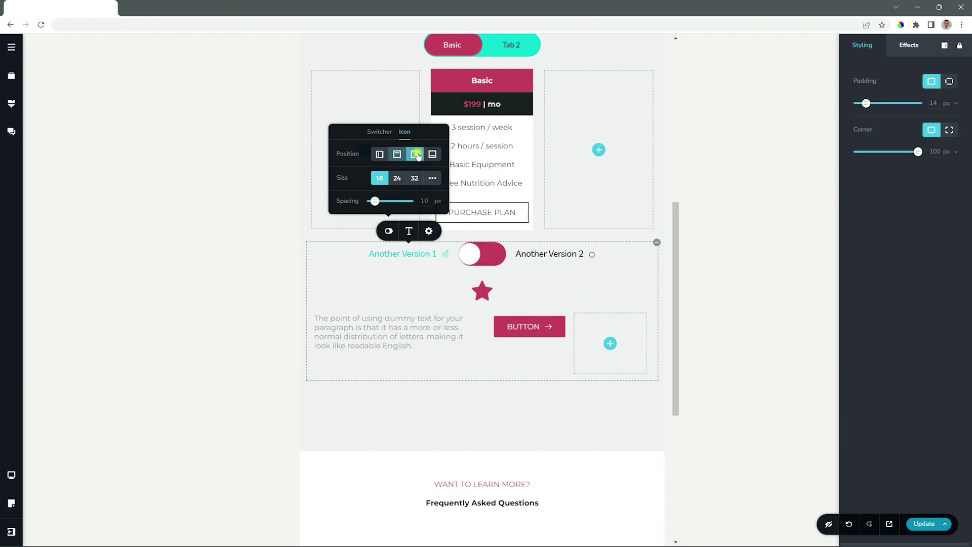
click(416, 154)
click(380, 154)
click(398, 178)
click(414, 178)
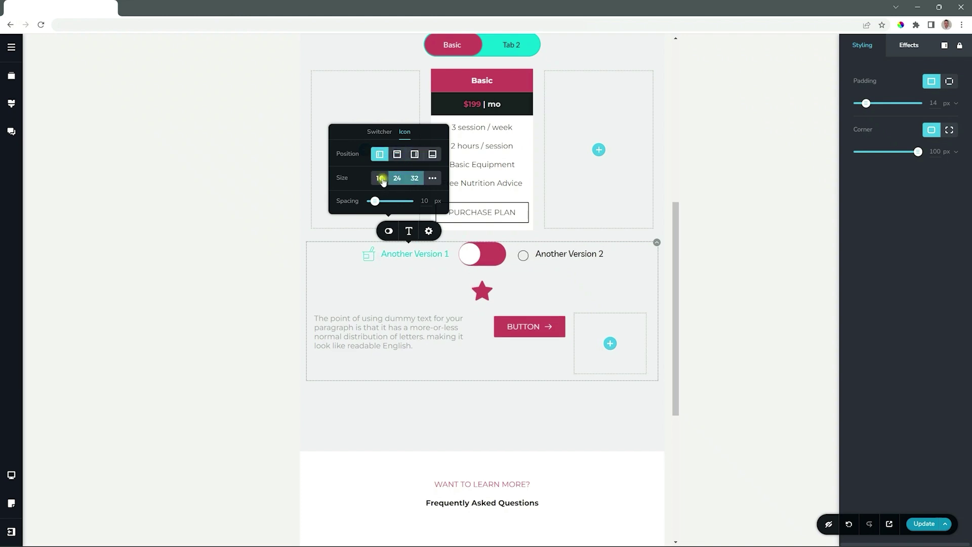
click(380, 178)
drag(375, 201, 377, 201)
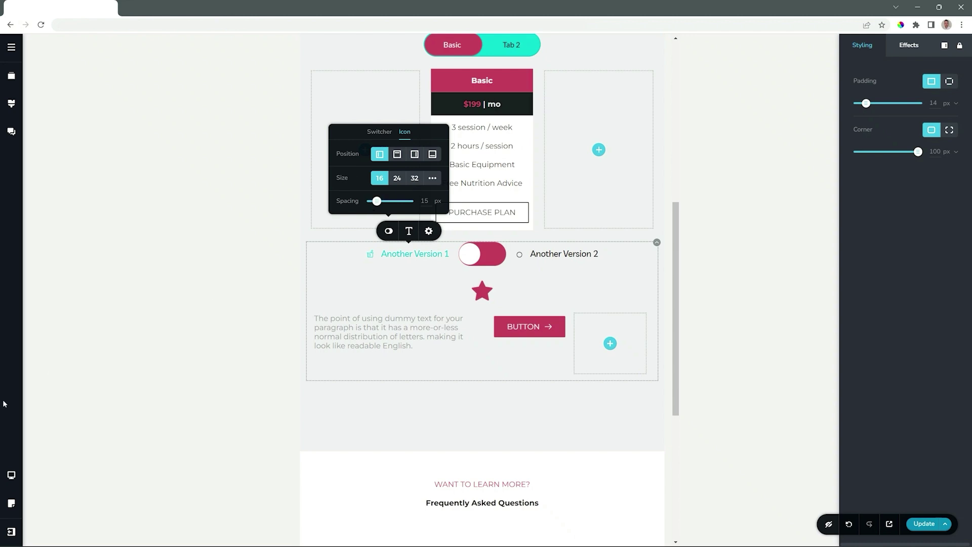
Step: Return to the desktop view and place the toggle's icons to the right of their labels
click(11, 474)
click(53, 444)
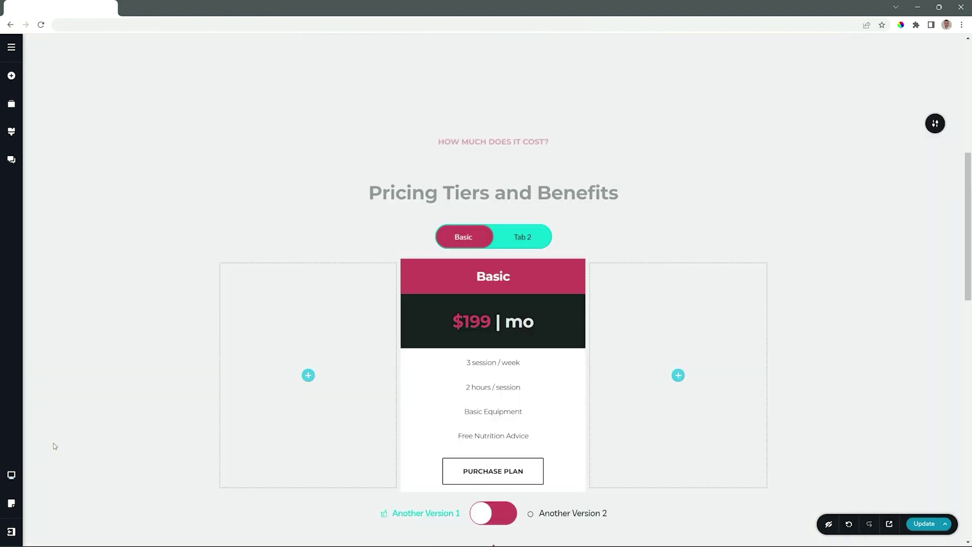
scroll(428, 302, down, 4)
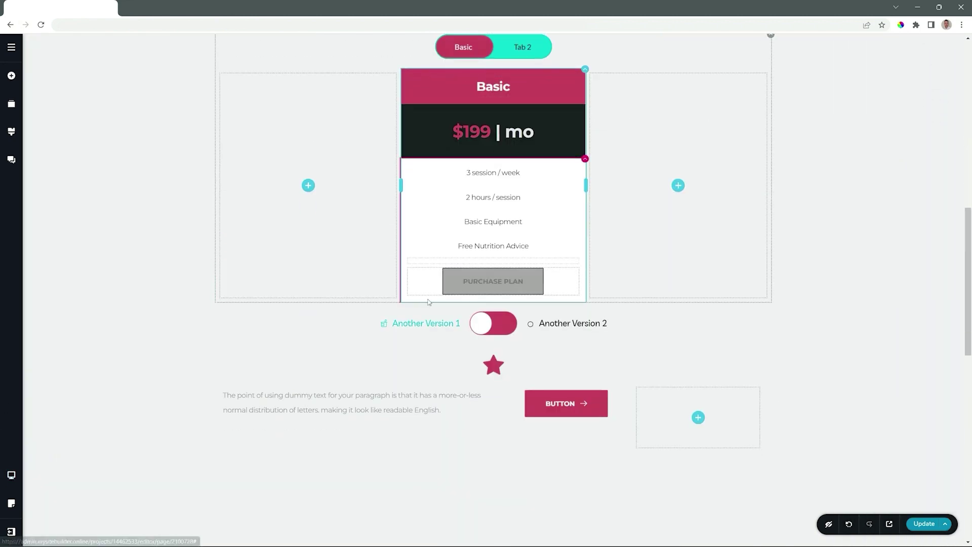
click(428, 310)
click(390, 300)
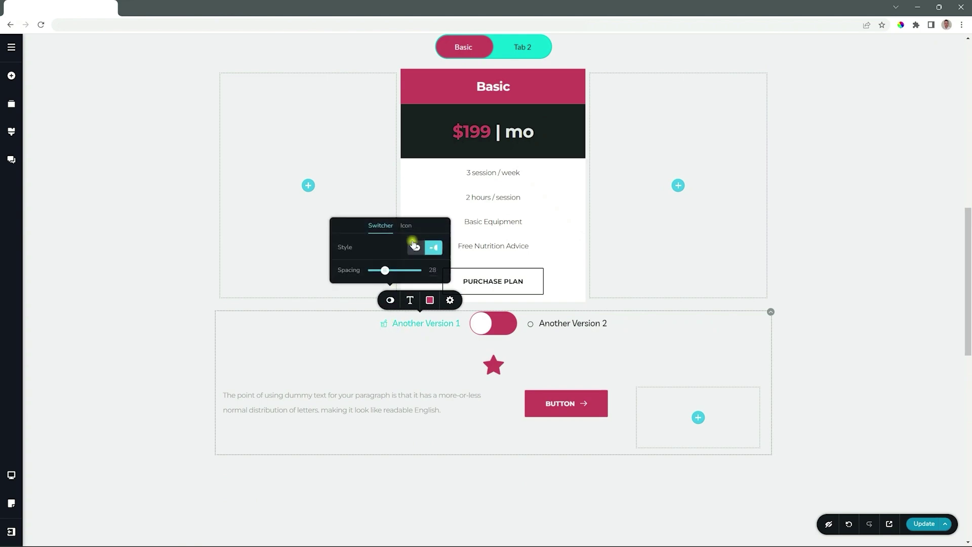
click(406, 225)
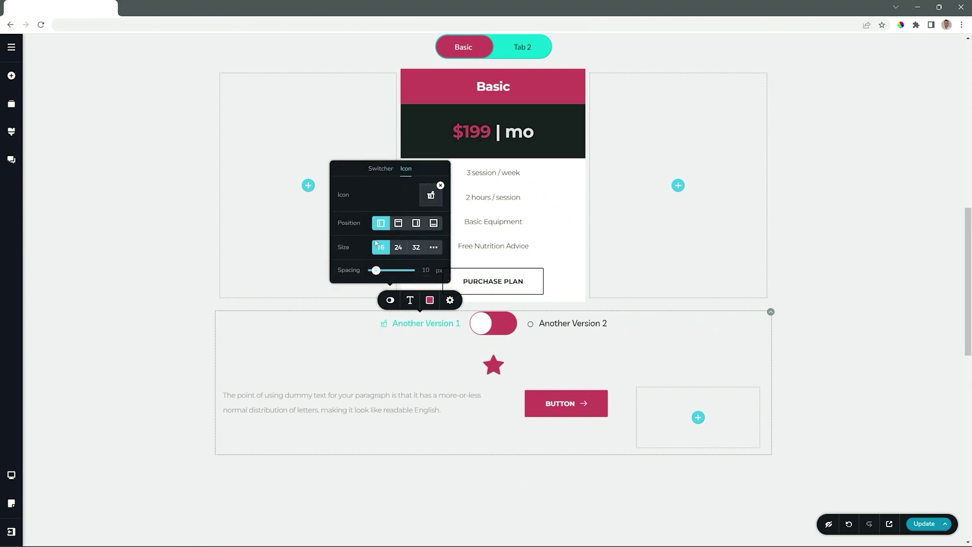
click(417, 228)
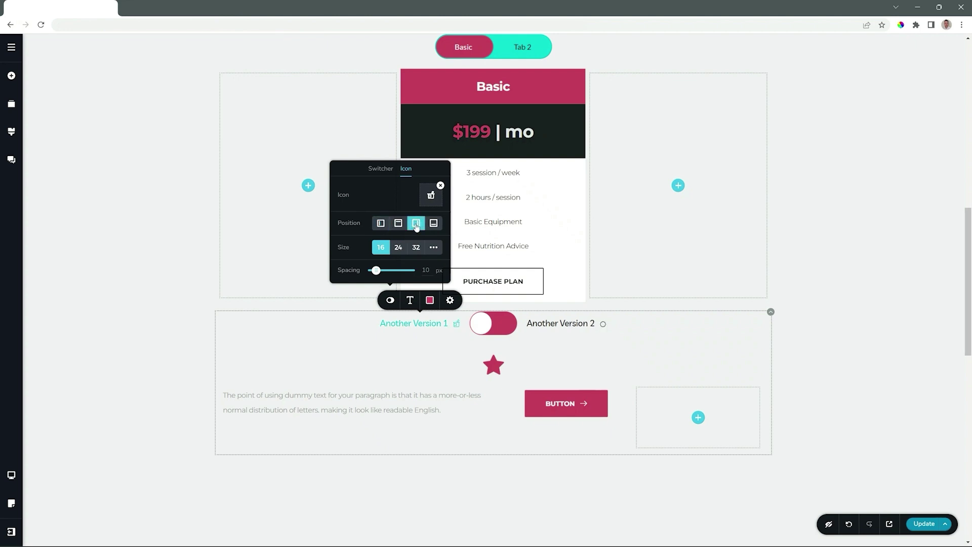
Step: Switch to the tablet view and place the toggle's icons above their labels
click(8, 477)
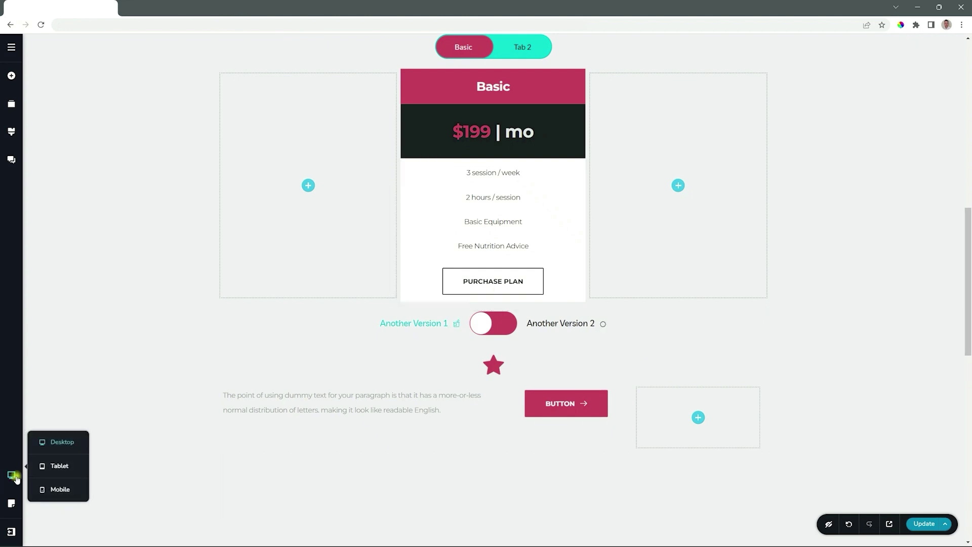
click(48, 467)
scroll(306, 332, up, 3)
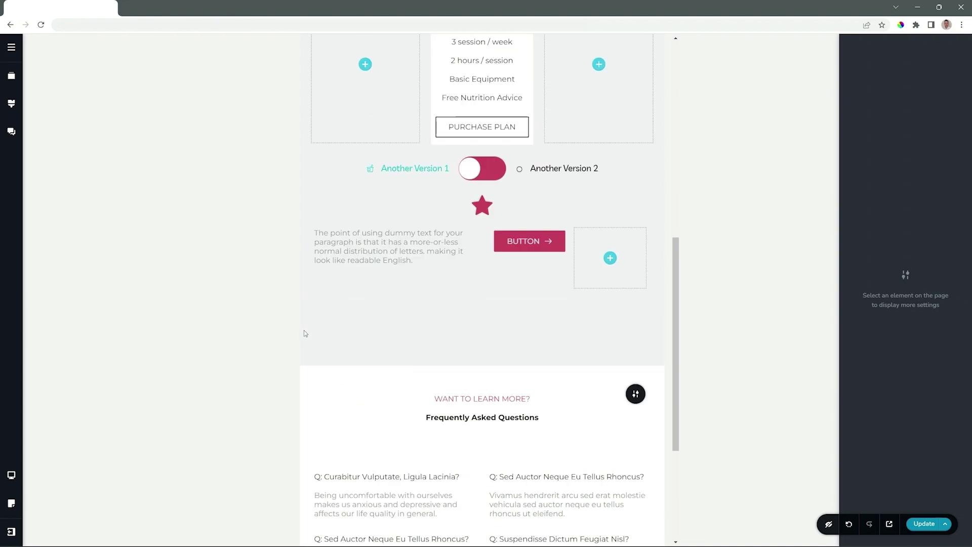
click(379, 191)
click(386, 213)
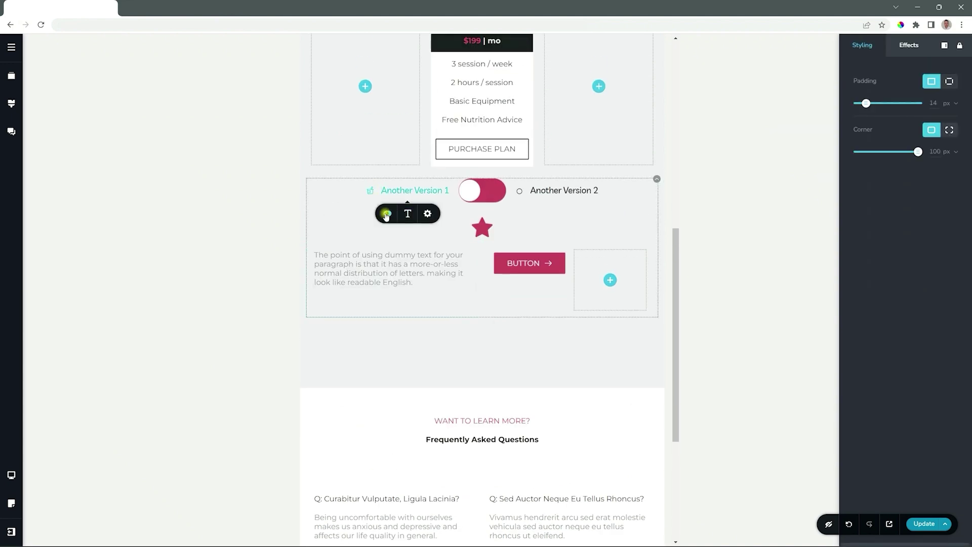
click(400, 238)
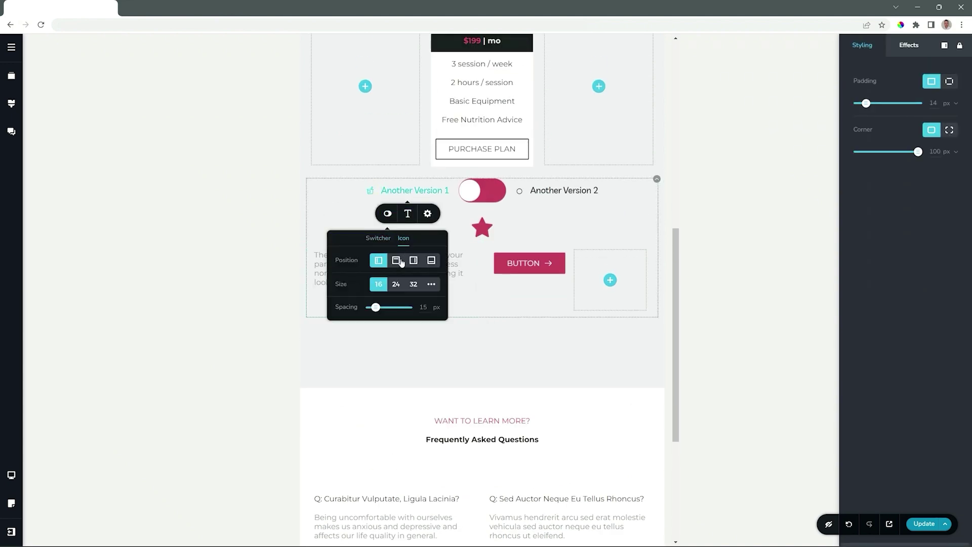
click(399, 264)
Step: Return to the desktop view and check the icon placement on the toggle switcher
click(11, 476)
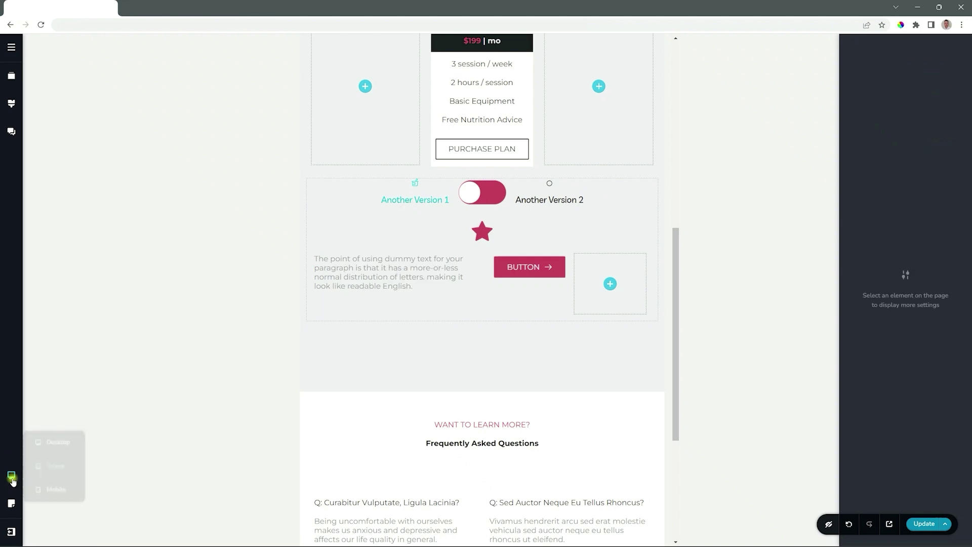
click(61, 444)
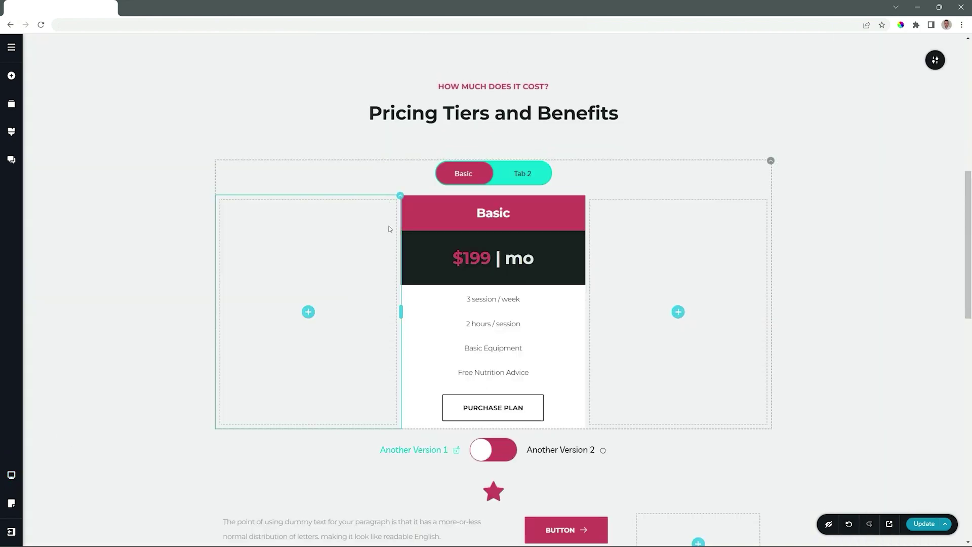
scroll(391, 230, down, 3)
scroll(391, 232, down, 1)
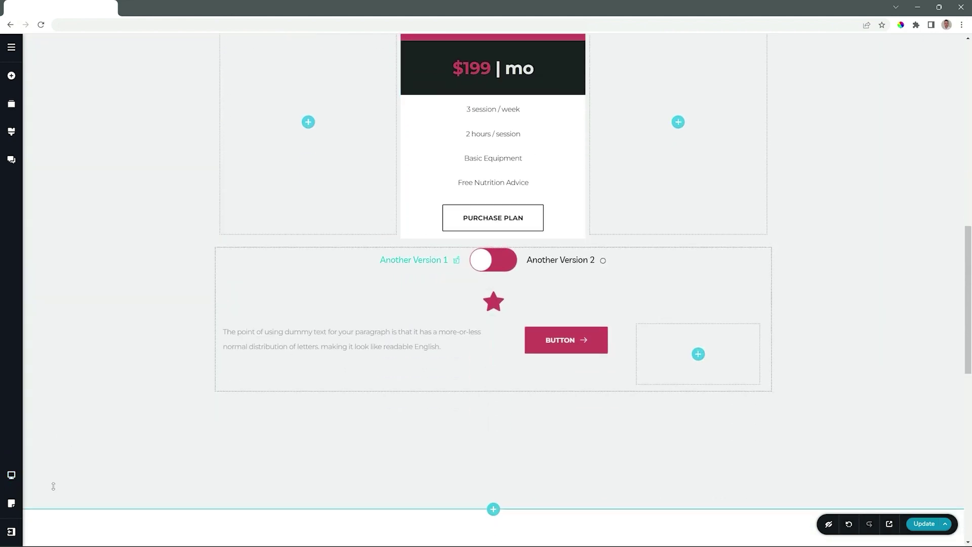